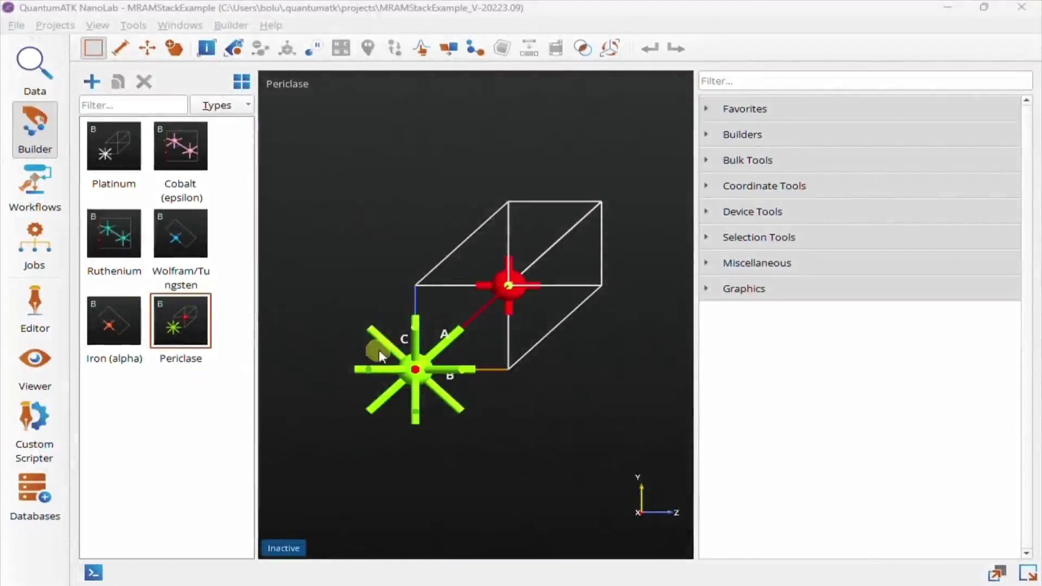
- Open the Interfaces builder and add Platinum as the first stack layer
click(710, 134)
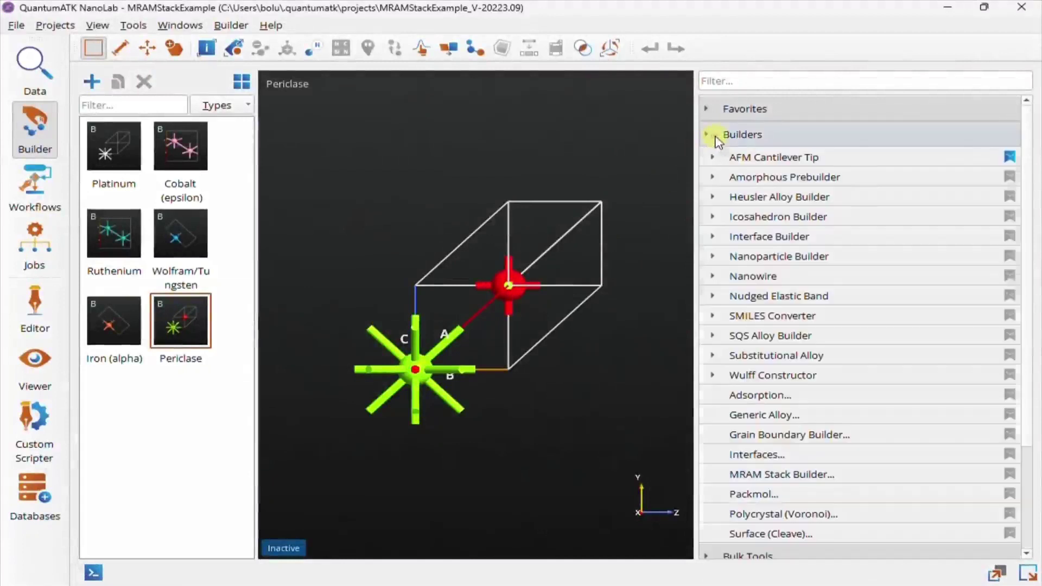
click(779, 459)
drag(655, 47, 627, 62)
drag(610, 246, 605, 379)
drag(128, 149, 477, 209)
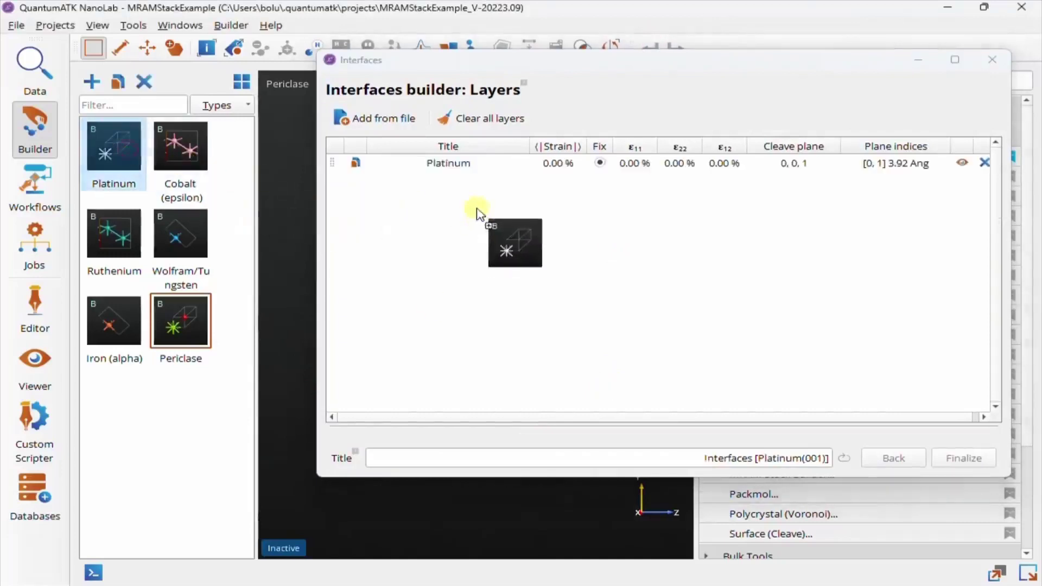
- Rename the Platinum layer to 'Pt Seed' and set its cleave plane to (1, 1, 1)
double_click(446, 164)
text(Pt Seed)
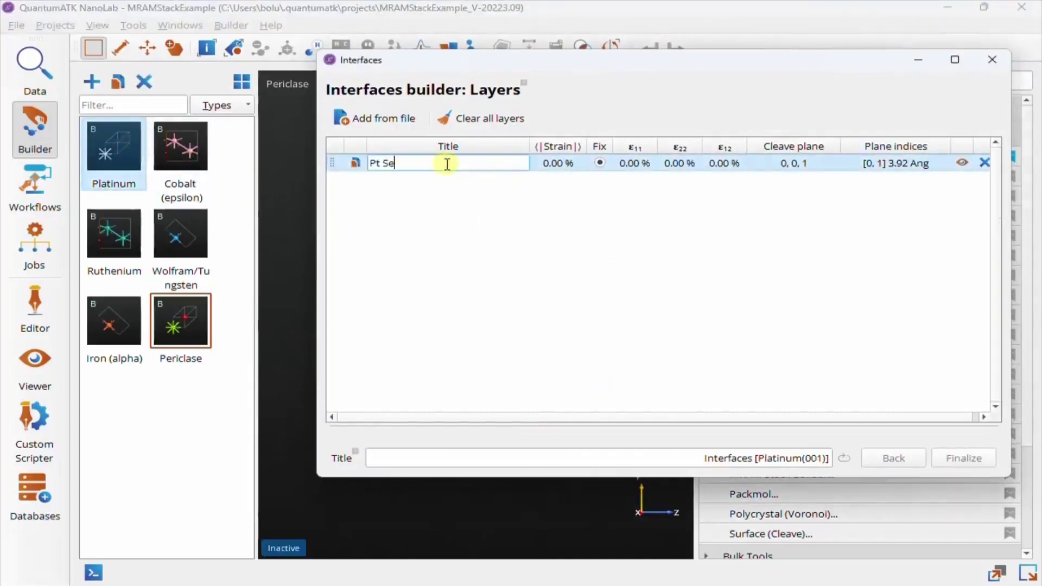
key(Return)
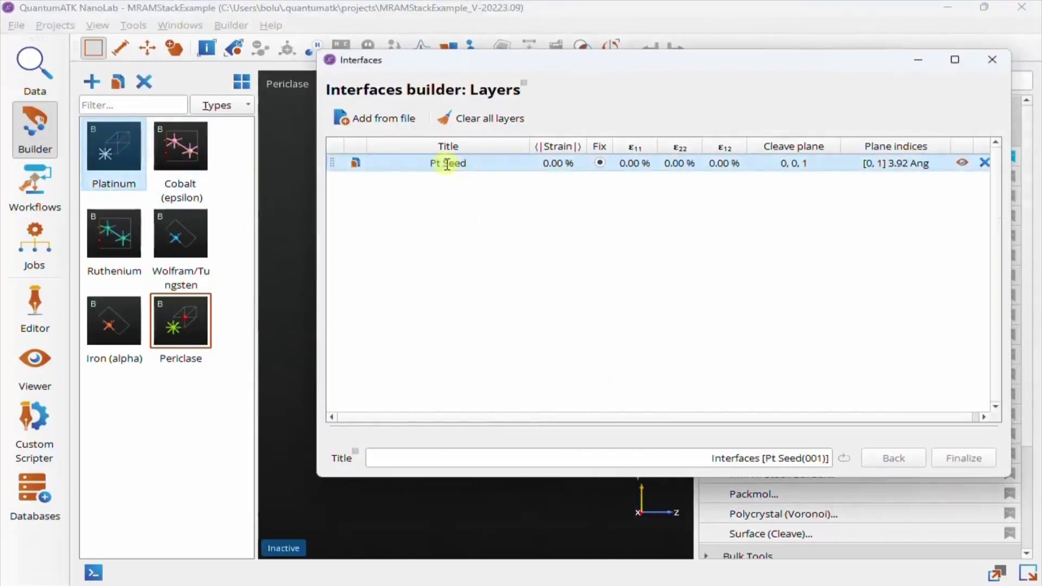
double_click(760, 164)
click(769, 164)
text(1)
key(Tab)
text(1)
click(865, 198)
- Set the Pt Seed layer's plane indices to [0, 6]
double_click(883, 170)
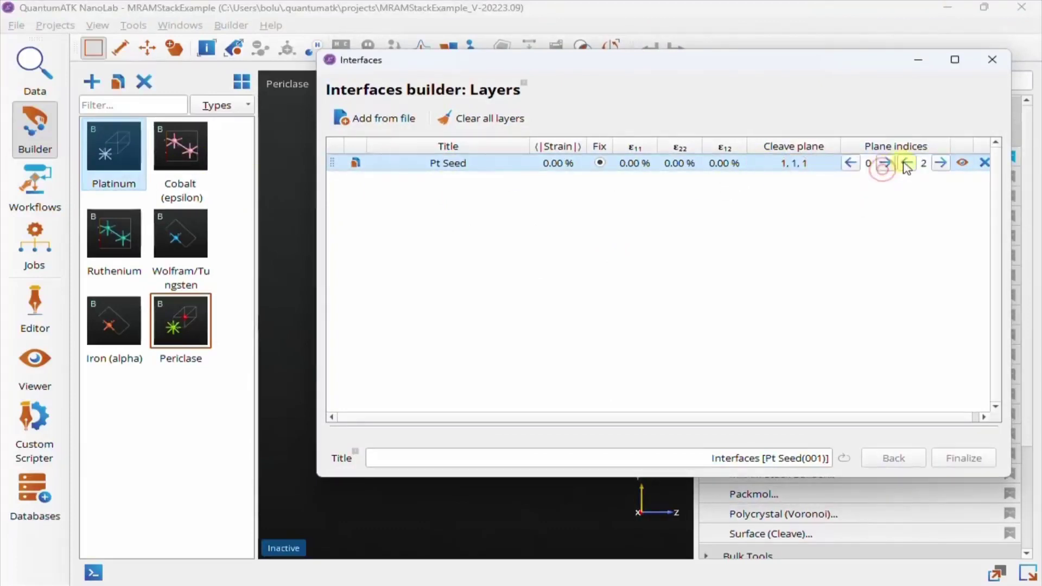
click(946, 166)
click(947, 165)
click(922, 196)
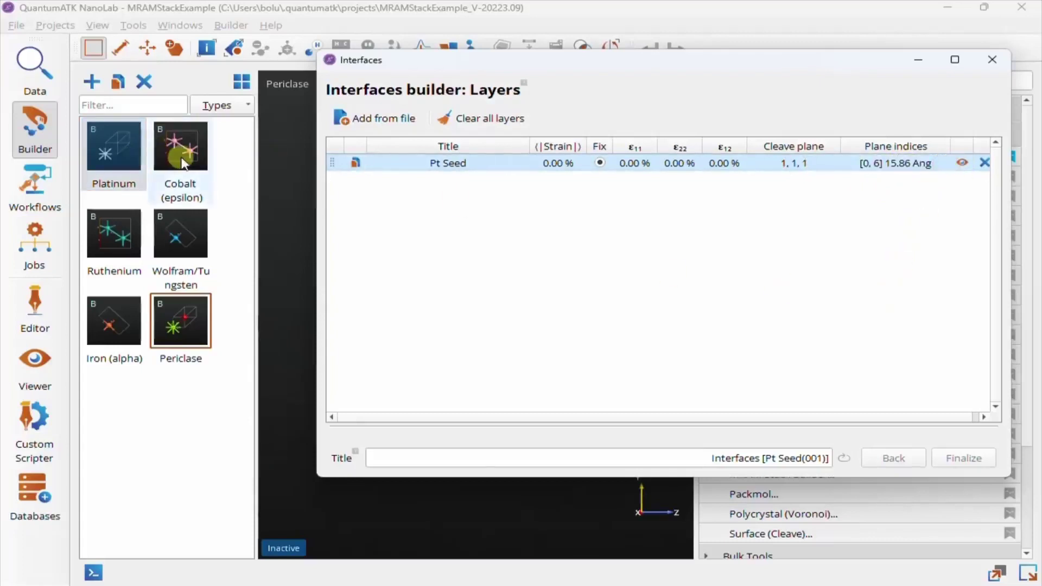
- Add Cobalt (epsilon) and Platinum layers named 'Co SyAF' and 'Pt SyAF'
drag(183, 162, 459, 222)
drag(113, 145, 439, 191)
double_click(438, 185)
text(C)
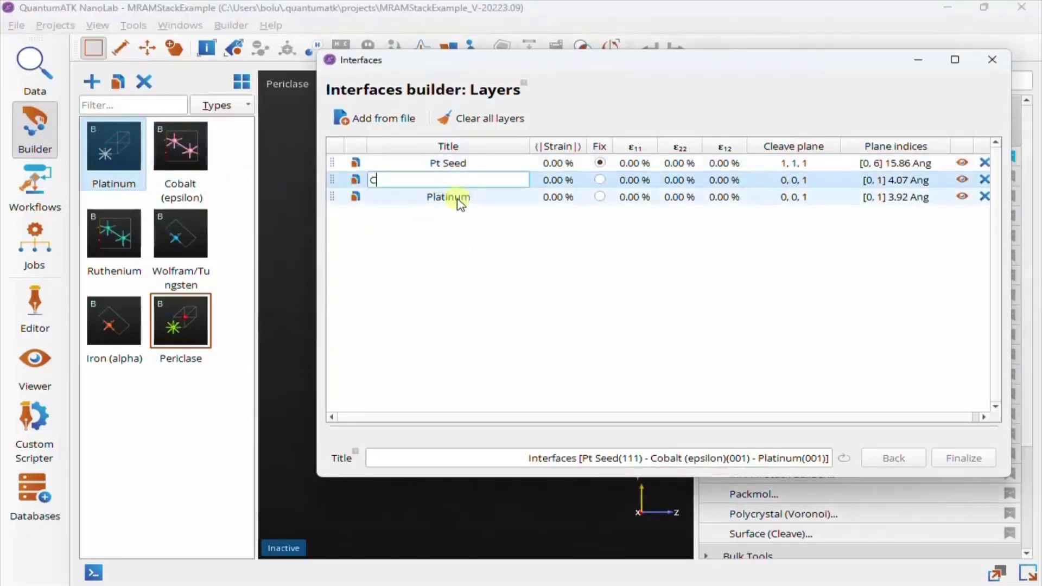
text(o SyAF)
key(Return)
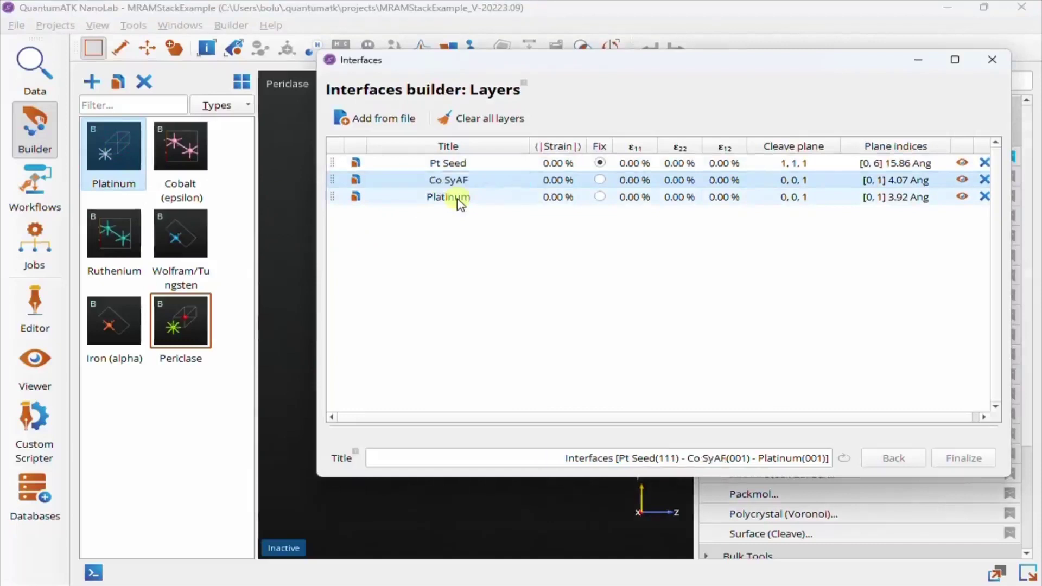
double_click(461, 201)
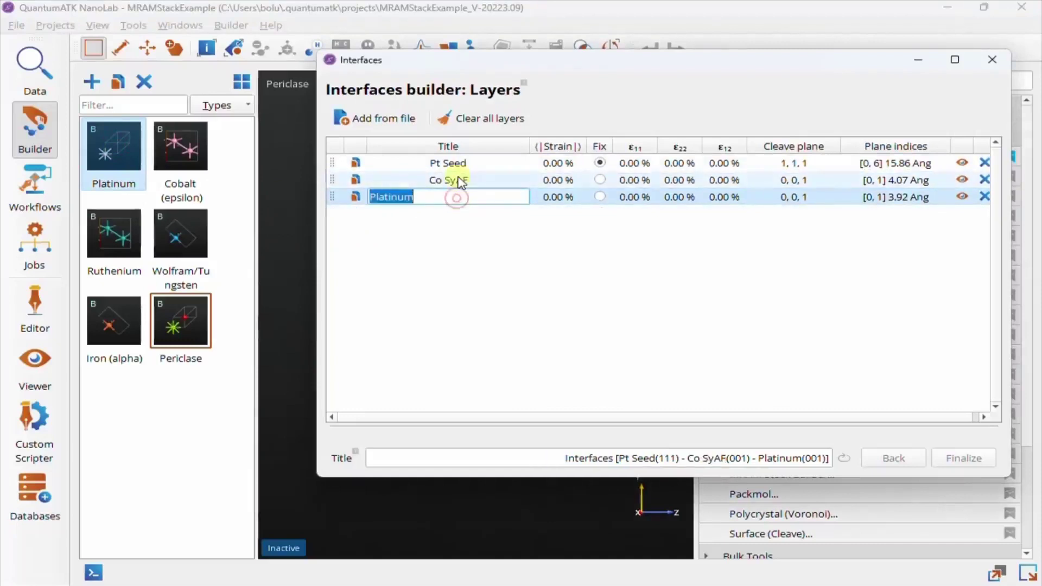
text(Pt SyAF)
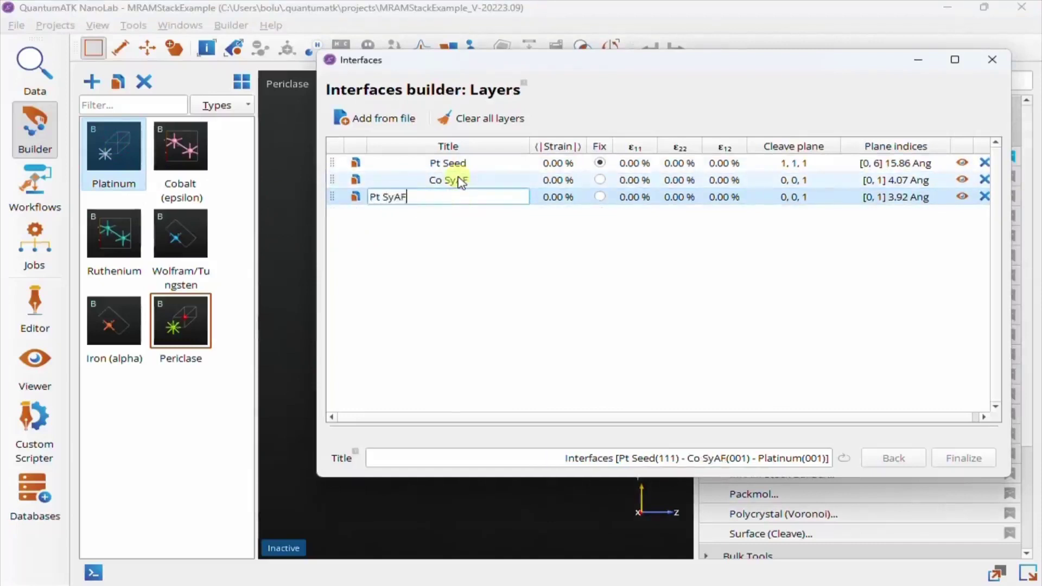
key(Return)
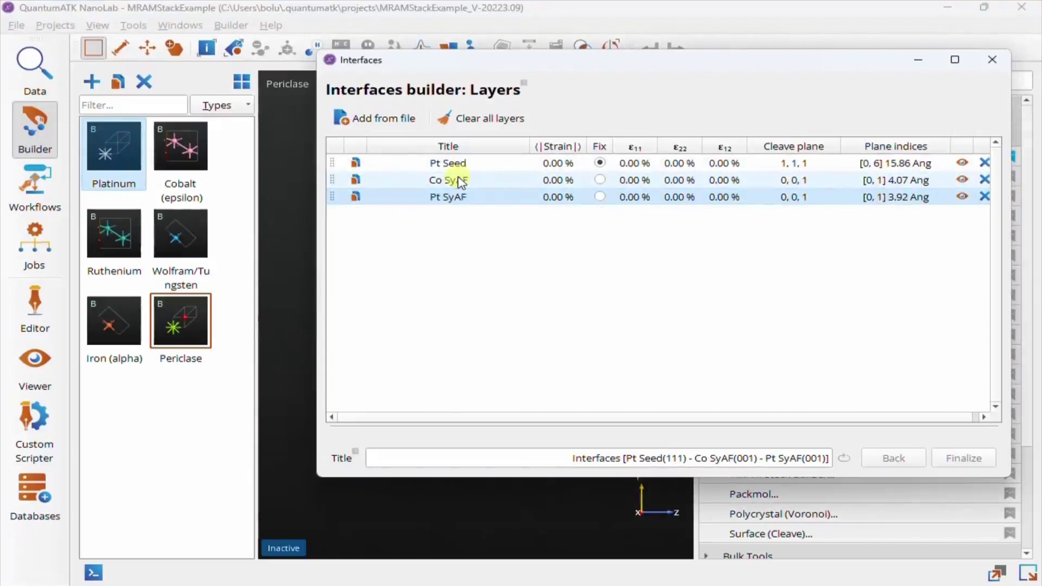
- Give Pt SyAF a (1, 1, 1) cleave plane with plane indices [0, 0]
double_click(795, 197)
text(1)
click(797, 197)
text(1)
click(833, 225)
double_click(882, 197)
click(904, 197)
click(904, 197)
click(893, 219)
- Duplicate the Co SyAF and Pt SyAF layers twice for three alternating pairs
click(355, 179)
click(356, 197)
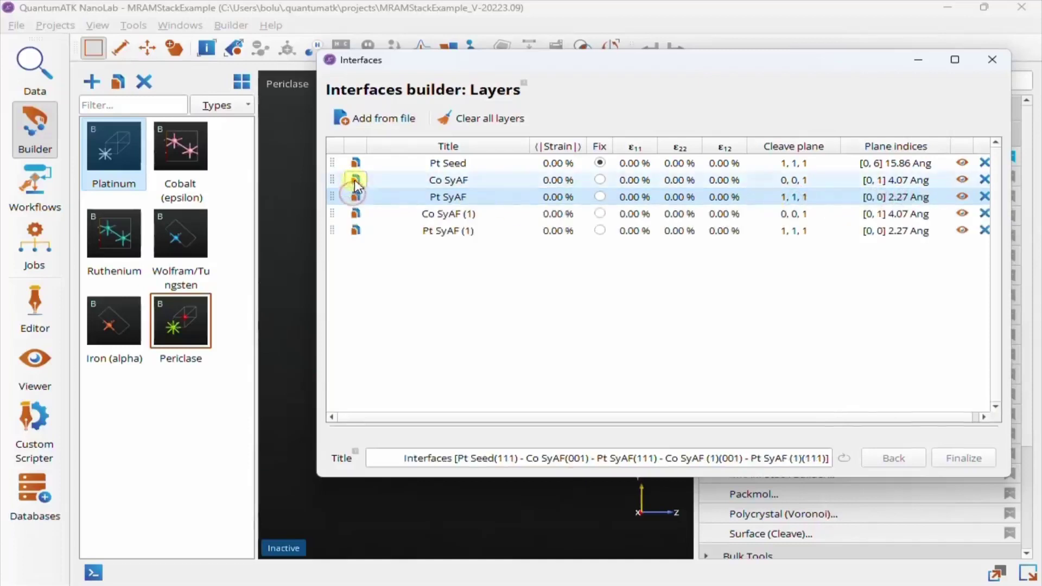
click(355, 179)
click(355, 197)
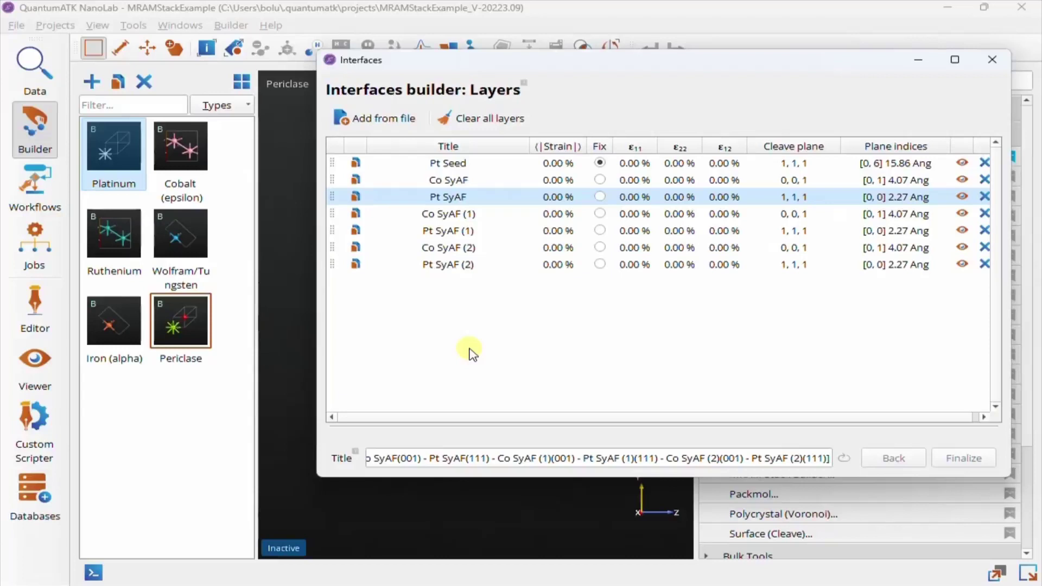
- Add Cobalt (epsilon) and a Ruthenium layer with plane indices [0, 3]
drag(165, 163, 383, 294)
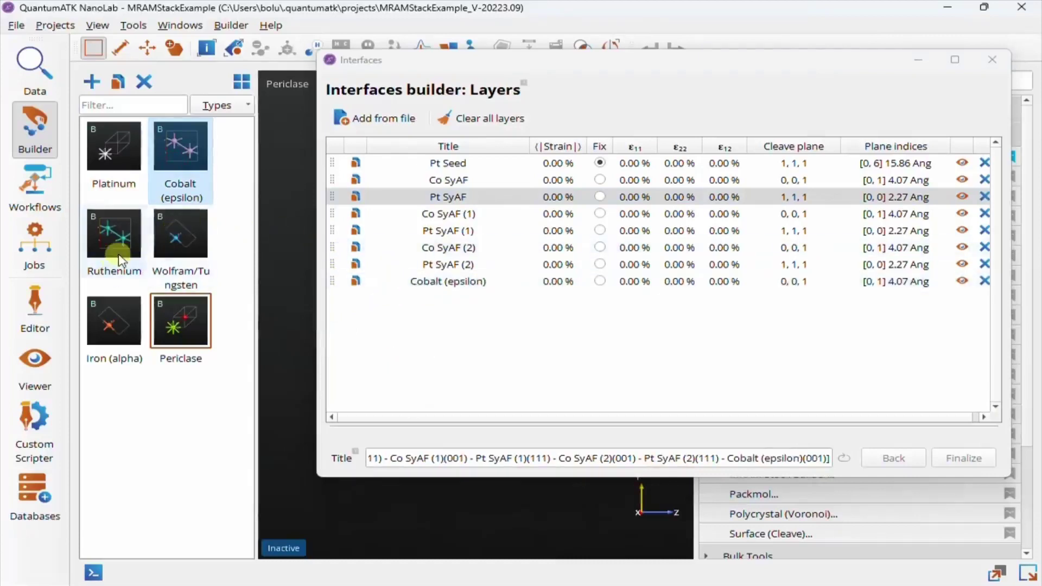
drag(118, 255, 422, 310)
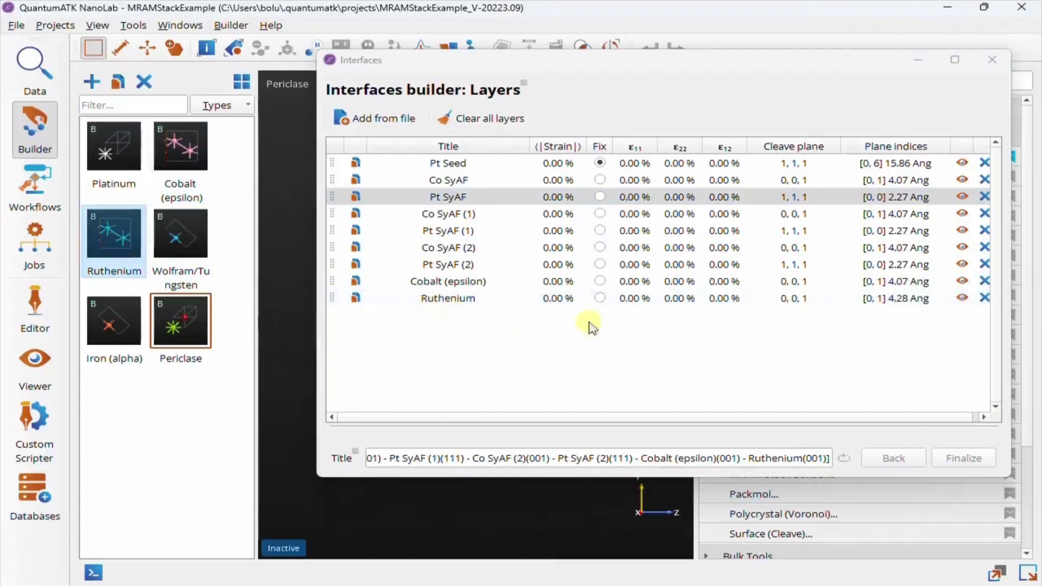
double_click(896, 301)
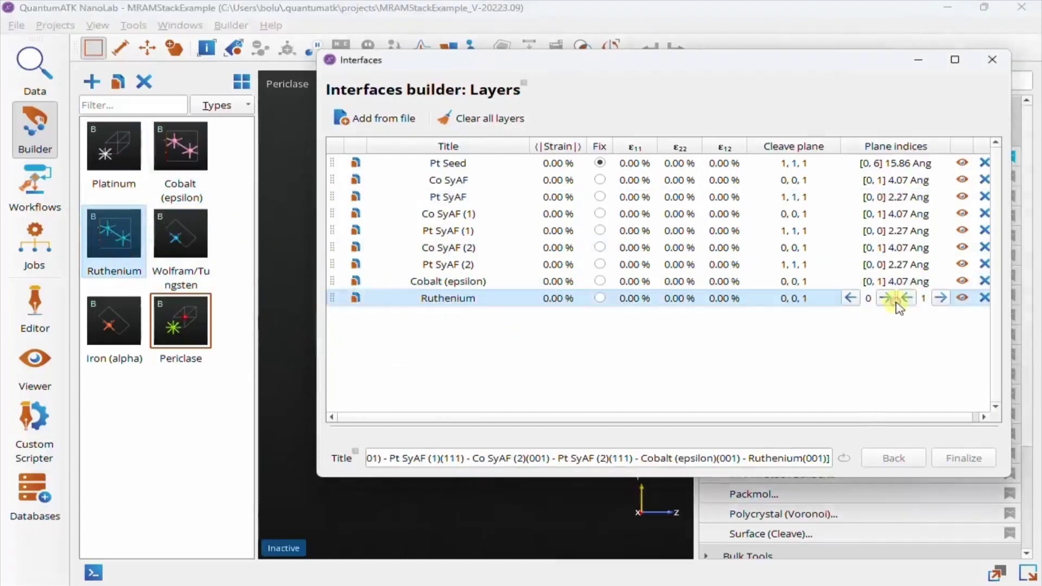
click(945, 300)
click(934, 300)
click(932, 319)
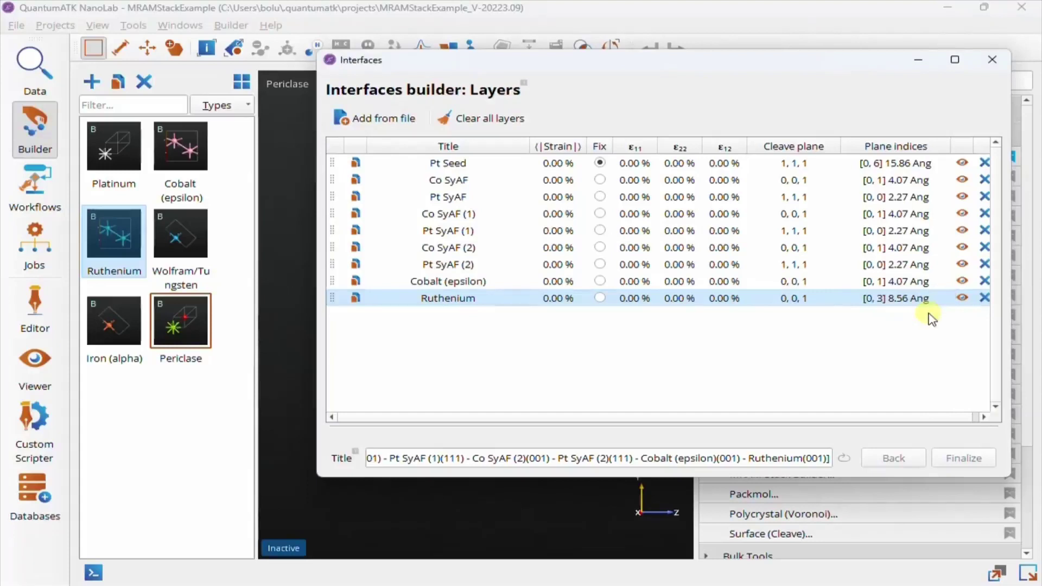
- Add Cobalt, Platinum and Cobalt layers, naming the first new cobalt 'Co buffer'
drag(176, 157, 386, 325)
drag(130, 163, 412, 336)
drag(179, 152, 447, 353)
double_click(446, 315)
text(Co buffer)
double_click(448, 349)
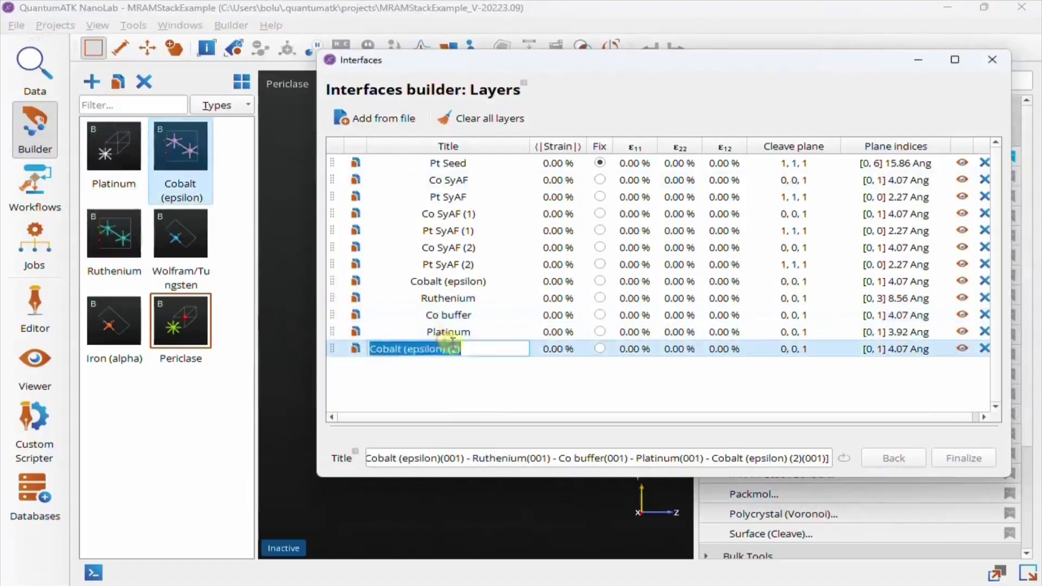
- Finish naming the last Co layer, reveal the full table, and fix Fe Pinned
text(Co buffer)
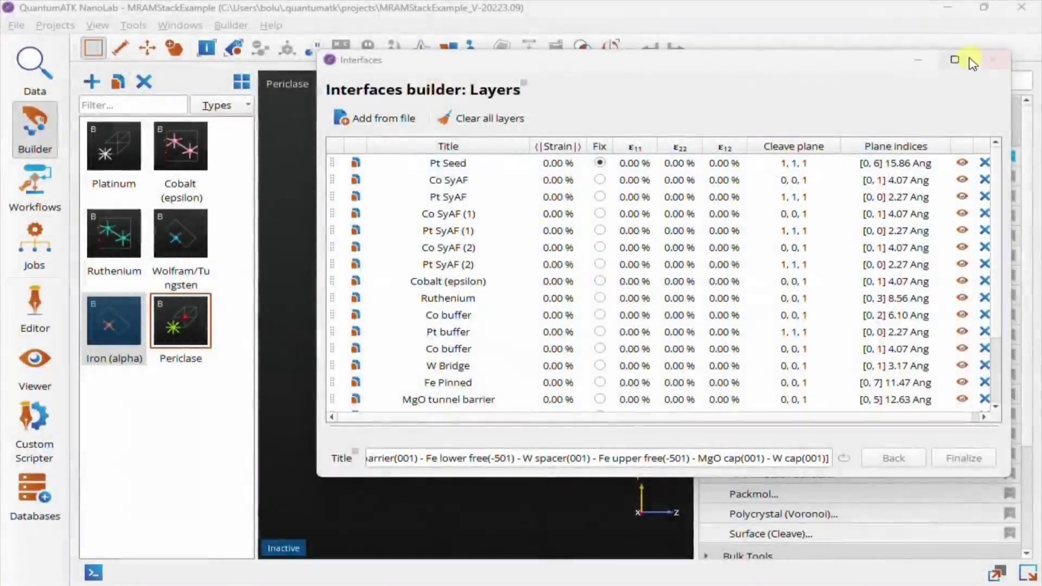
click(955, 59)
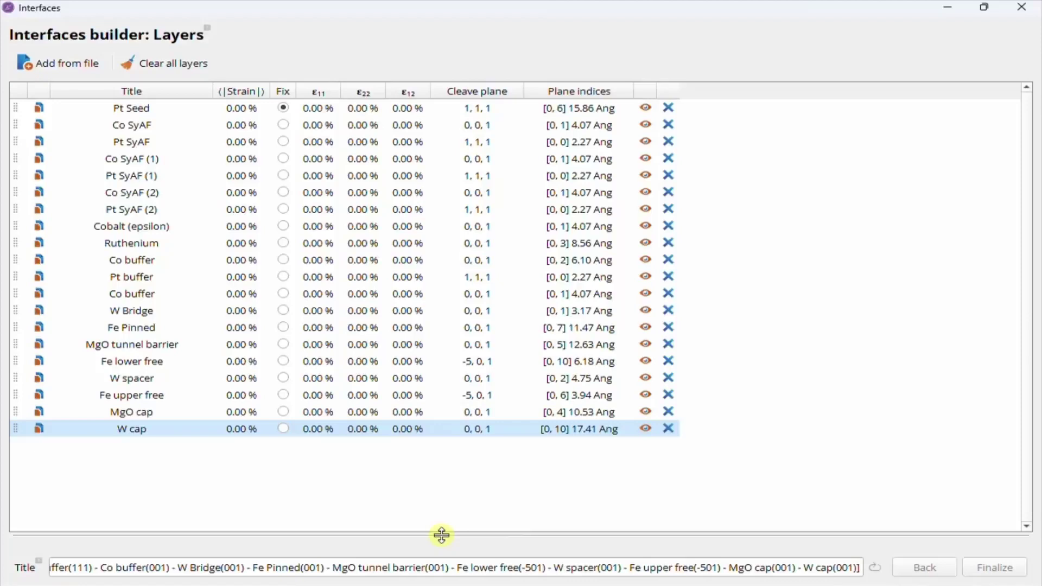
click(442, 535)
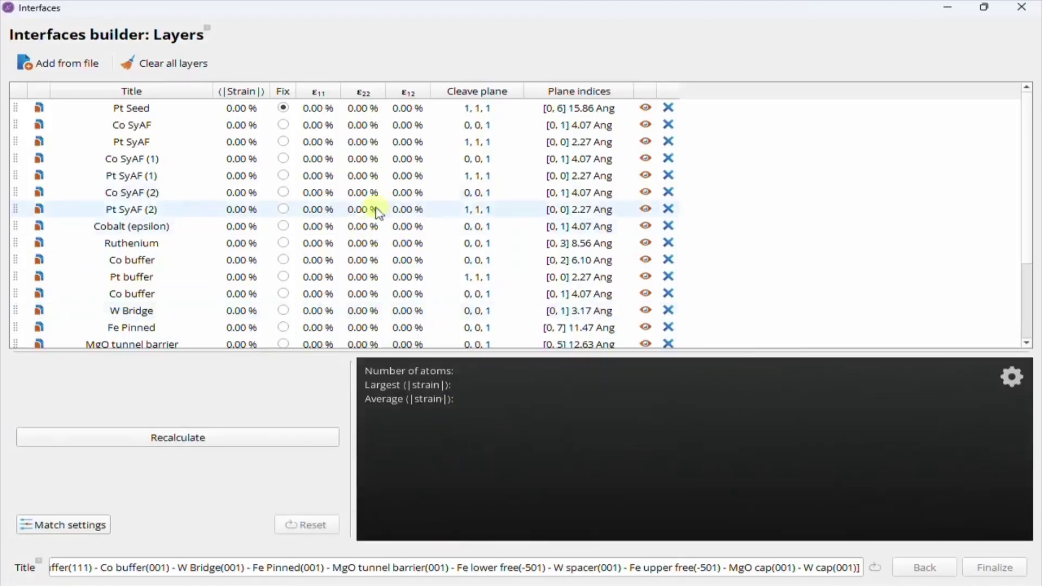
scroll(476, 184, down, 2)
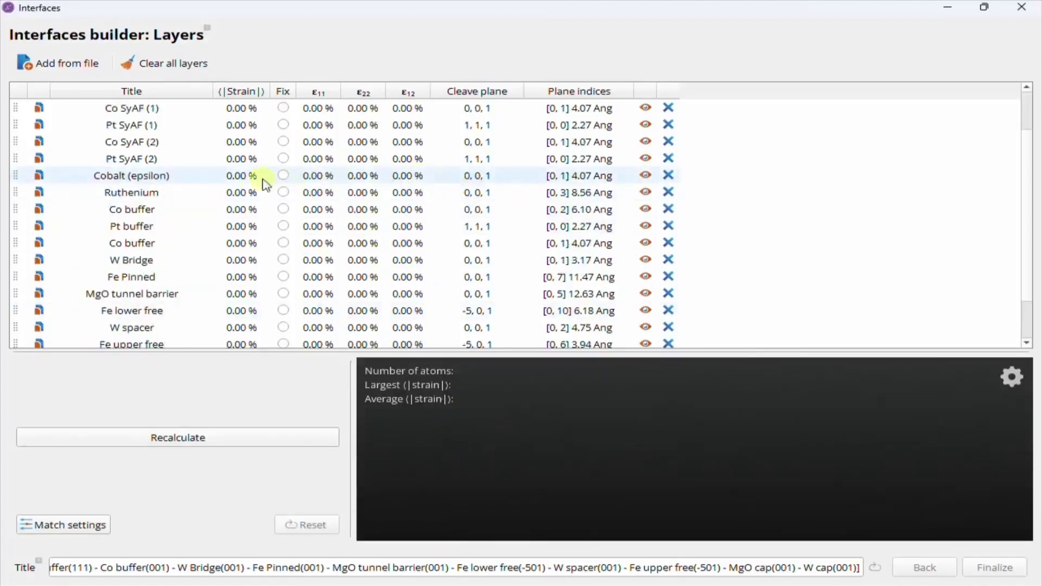
click(283, 276)
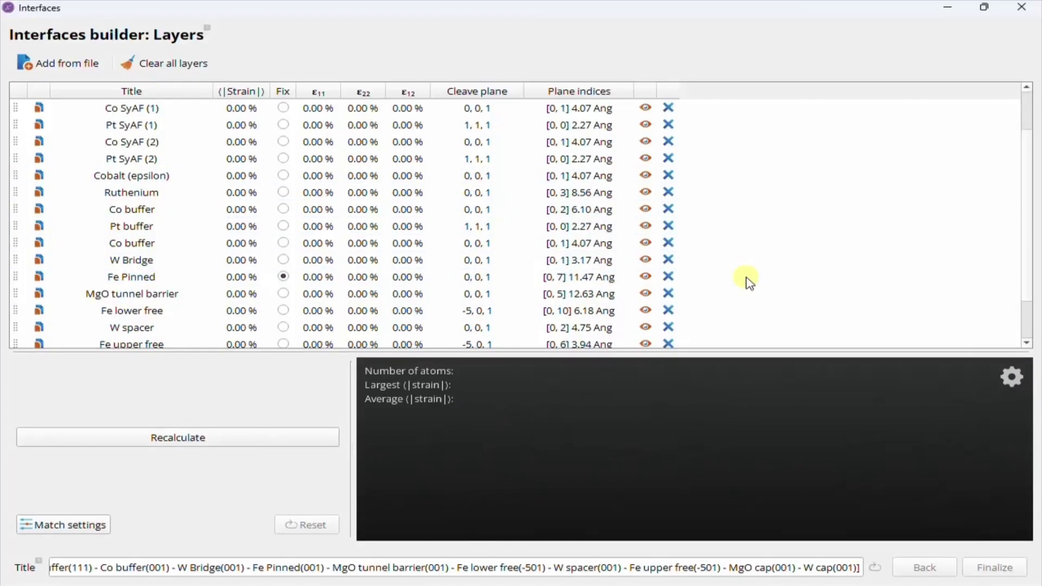
- Accept match settings of 8.0% max strain and 300 Å² area, then recalculate matches
click(65, 525)
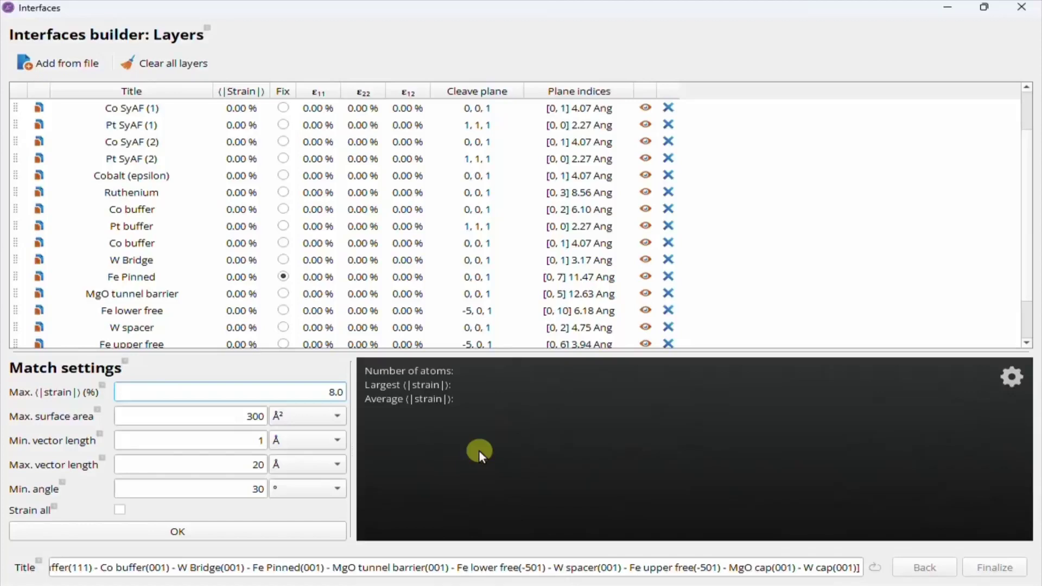
click(293, 535)
click(226, 441)
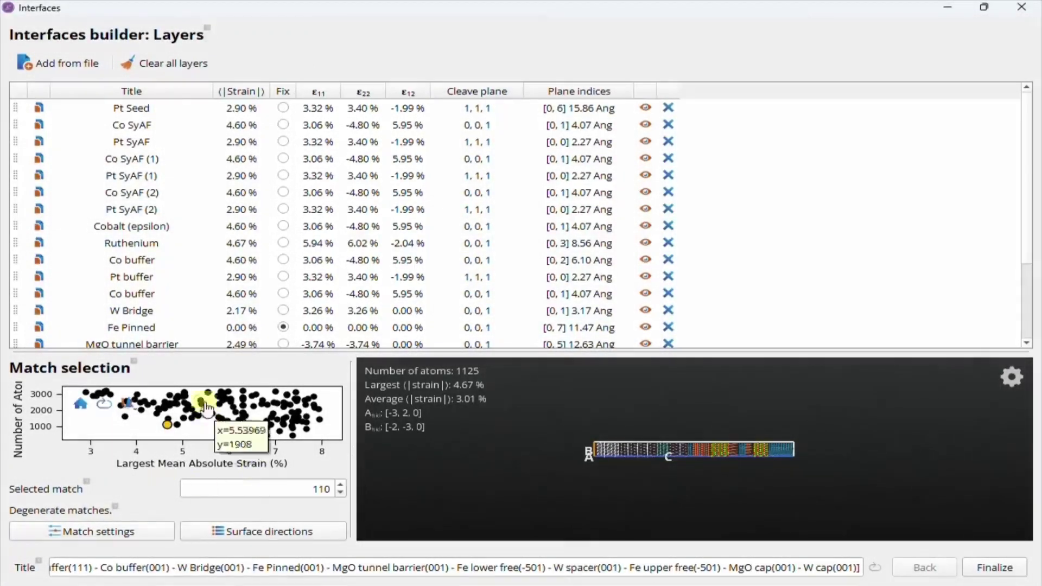
click(209, 398)
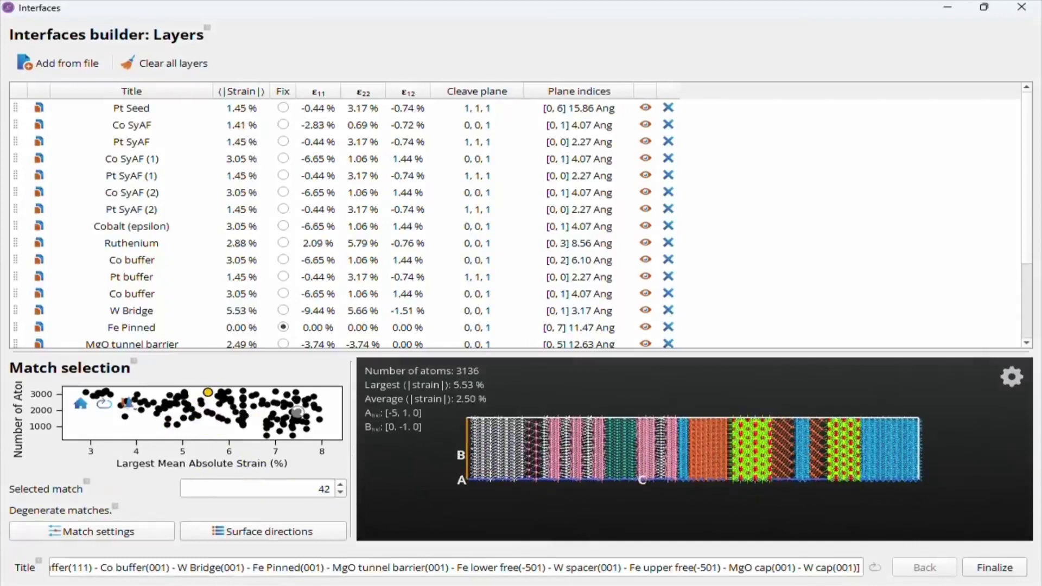
click(267, 404)
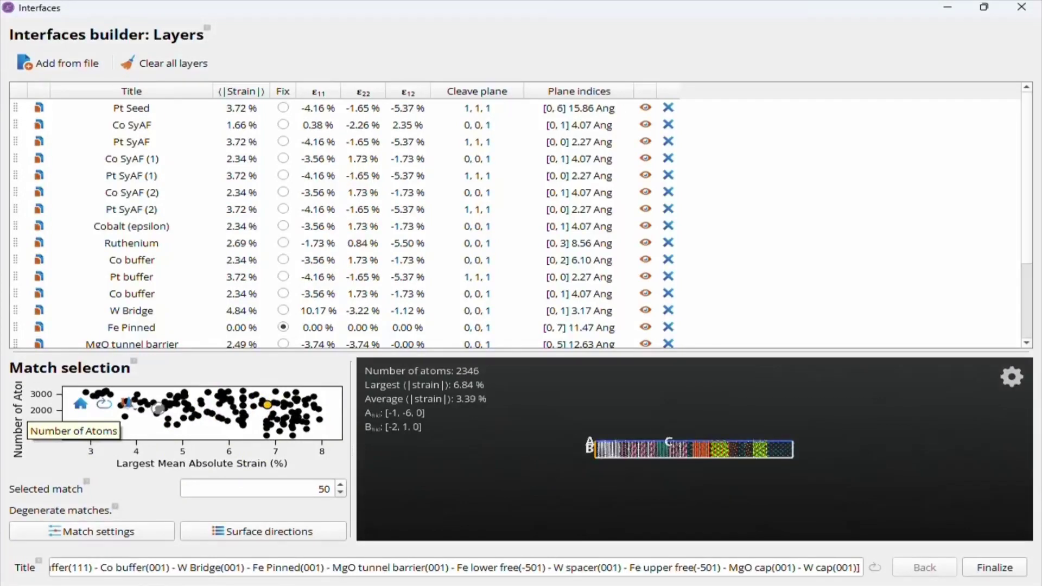
click(103, 406)
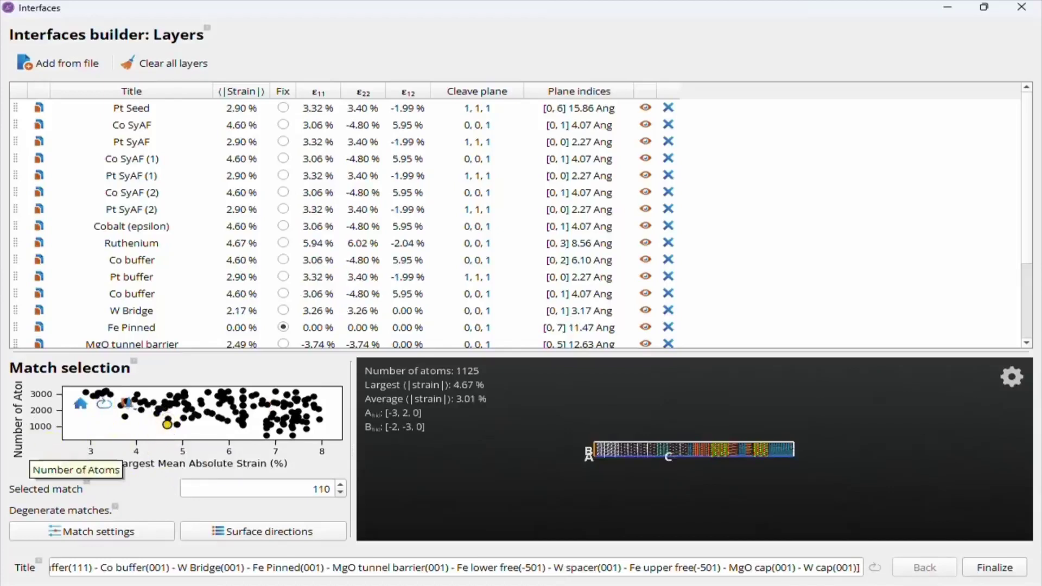
drag(288, 420, 227, 406)
scroll(239, 426, up, 5)
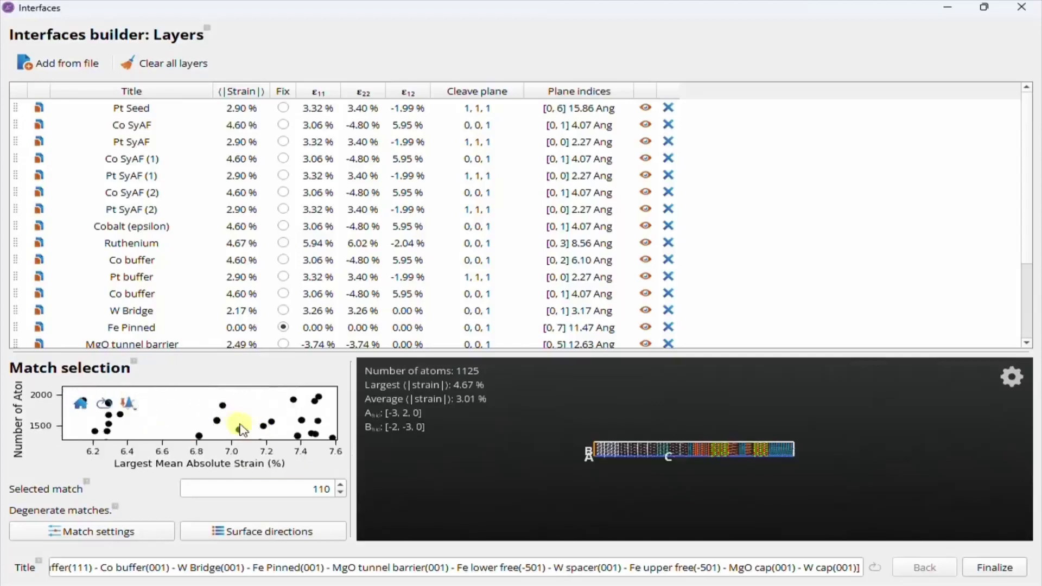
click(310, 434)
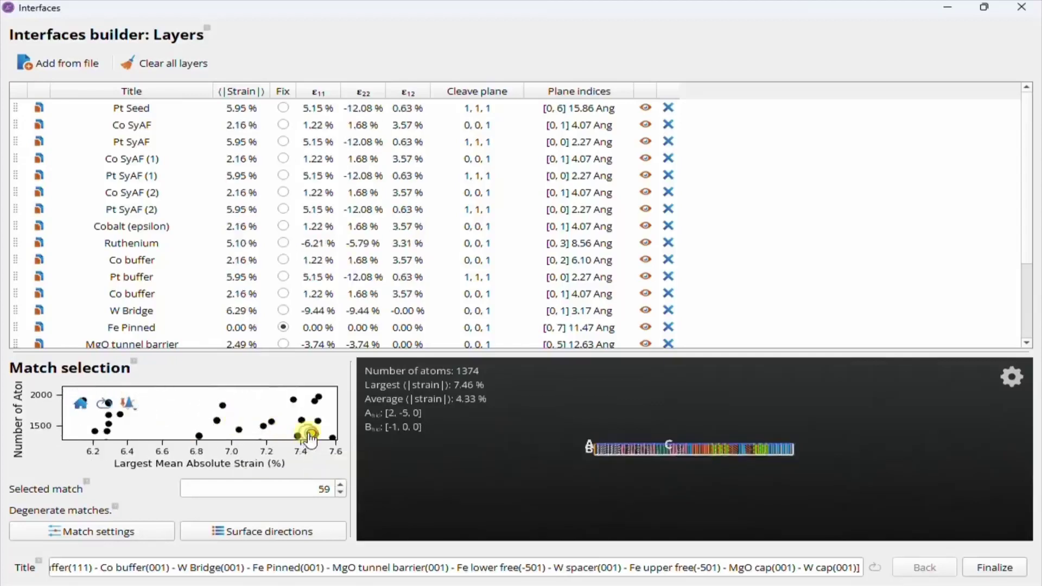
scroll(617, 501, up, 3)
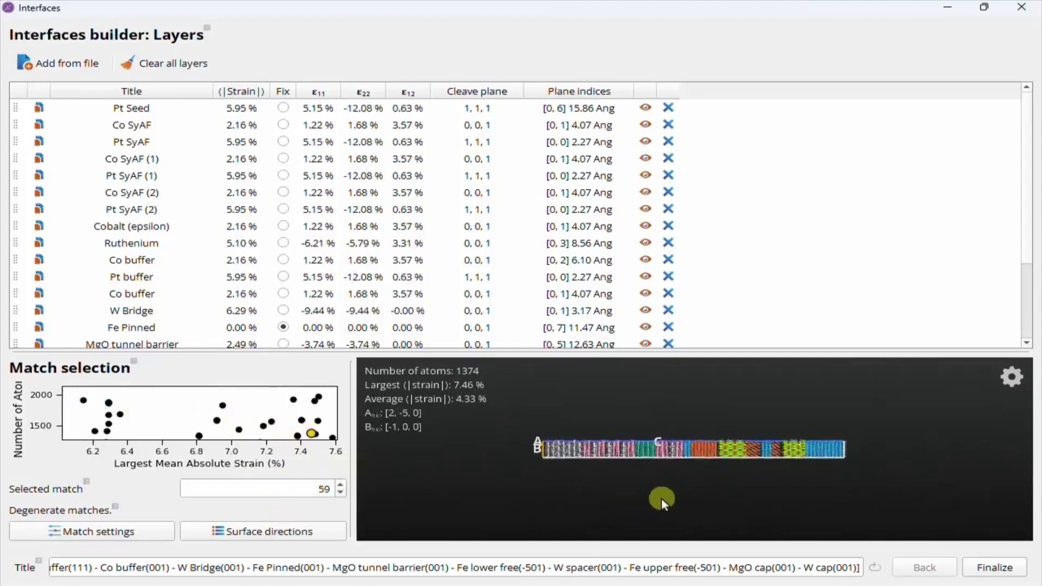
drag(662, 500, 575, 446)
click(81, 402)
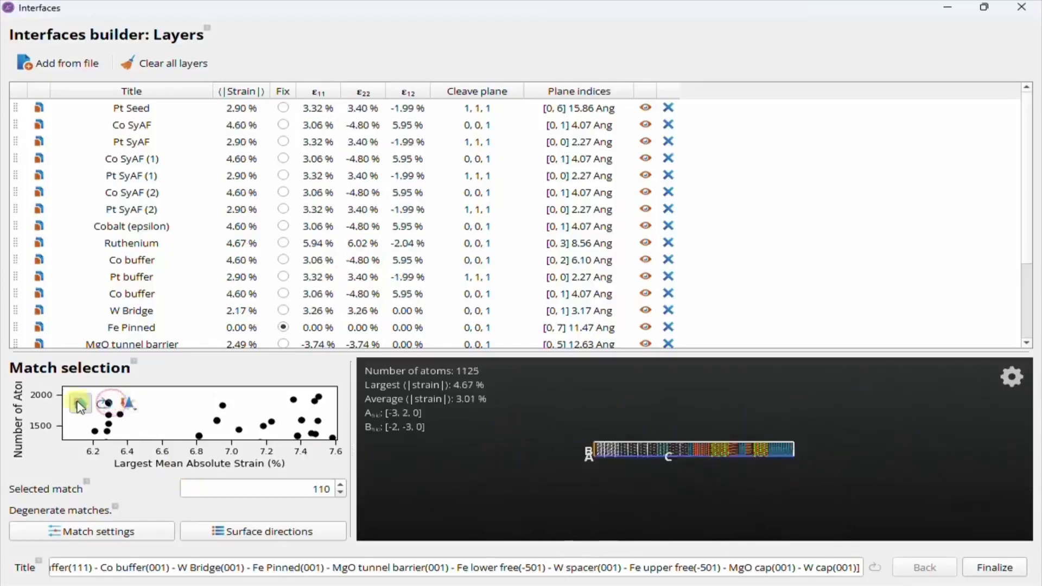
click(80, 404)
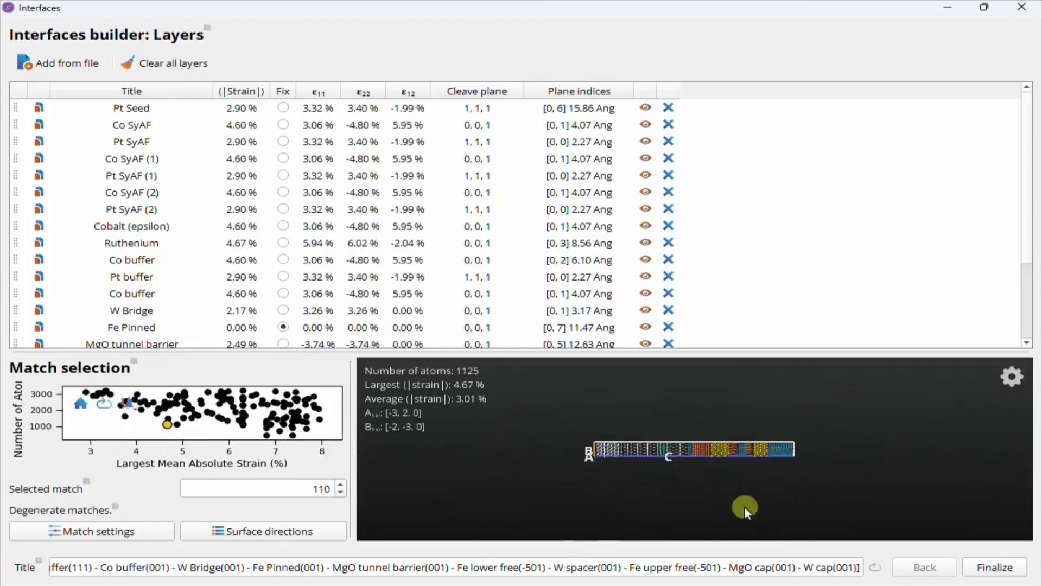
scroll(783, 513, up, 5)
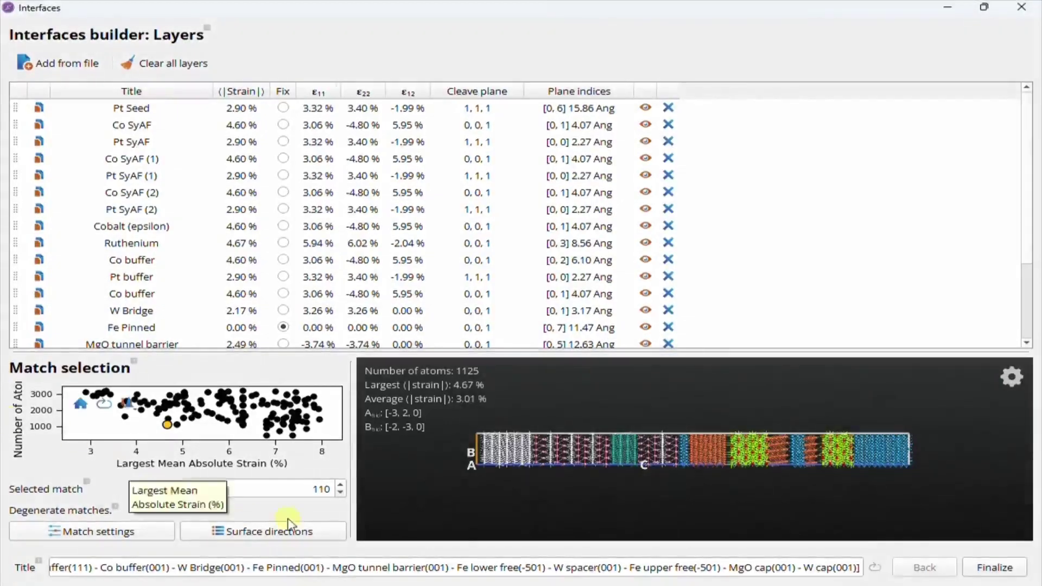
- List surface directions sorted by A, preview match 13, then return to match 110
click(282, 531)
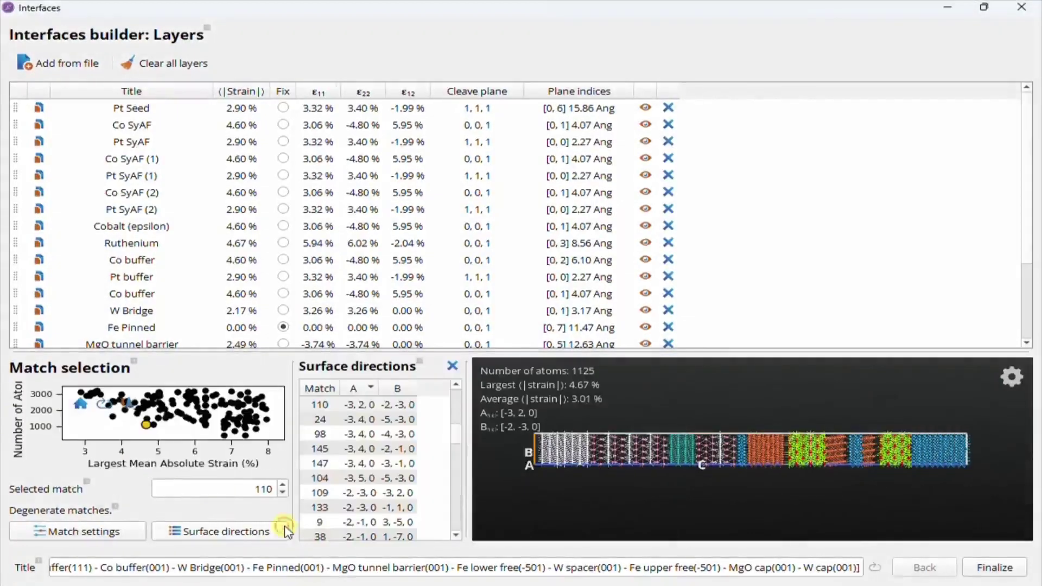
click(367, 388)
click(368, 388)
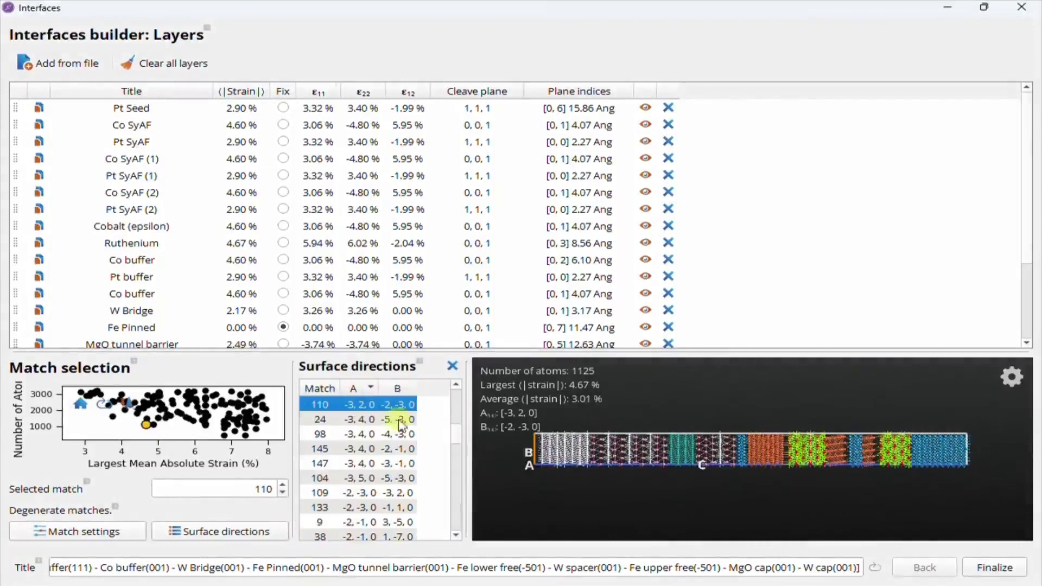
drag(454, 436, 452, 490)
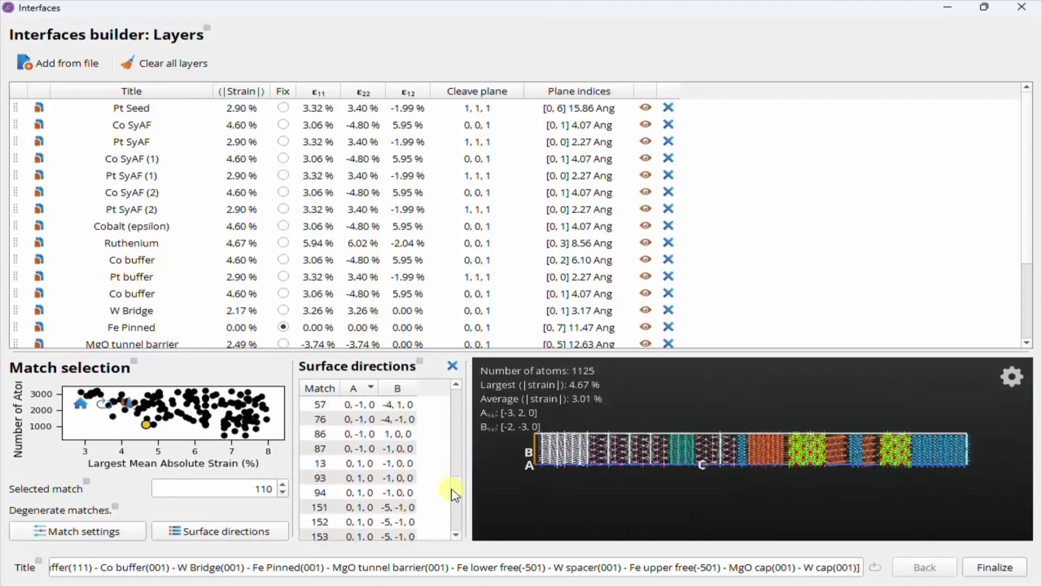
click(381, 465)
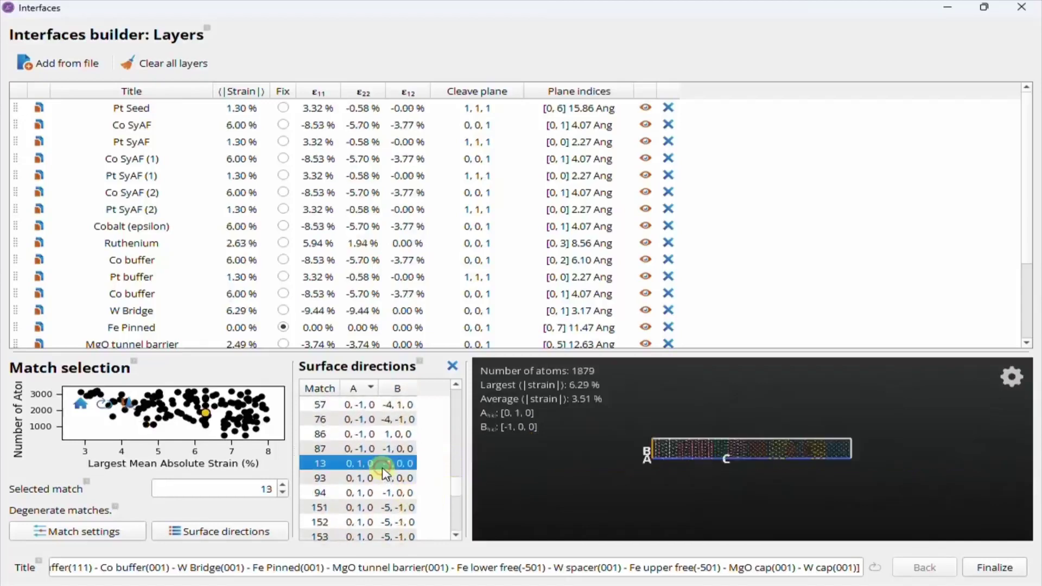
scroll(741, 498, up, 5)
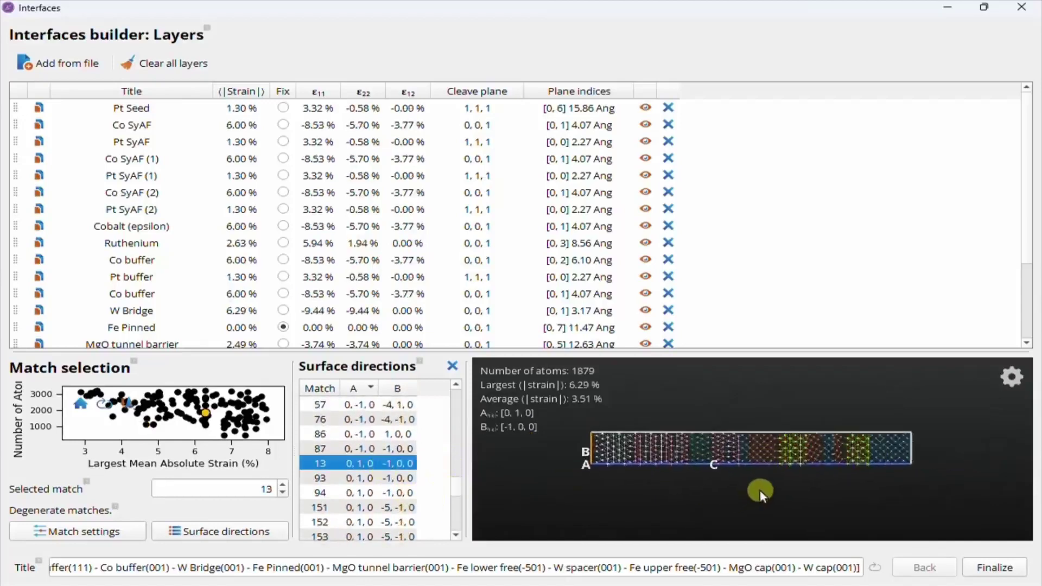
scroll(764, 488, up, 1)
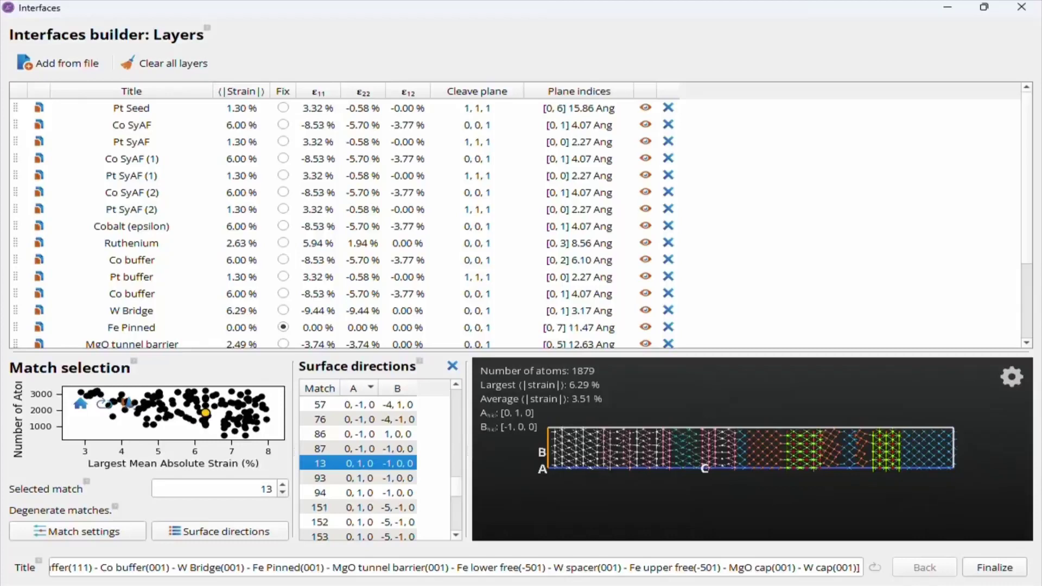
click(104, 403)
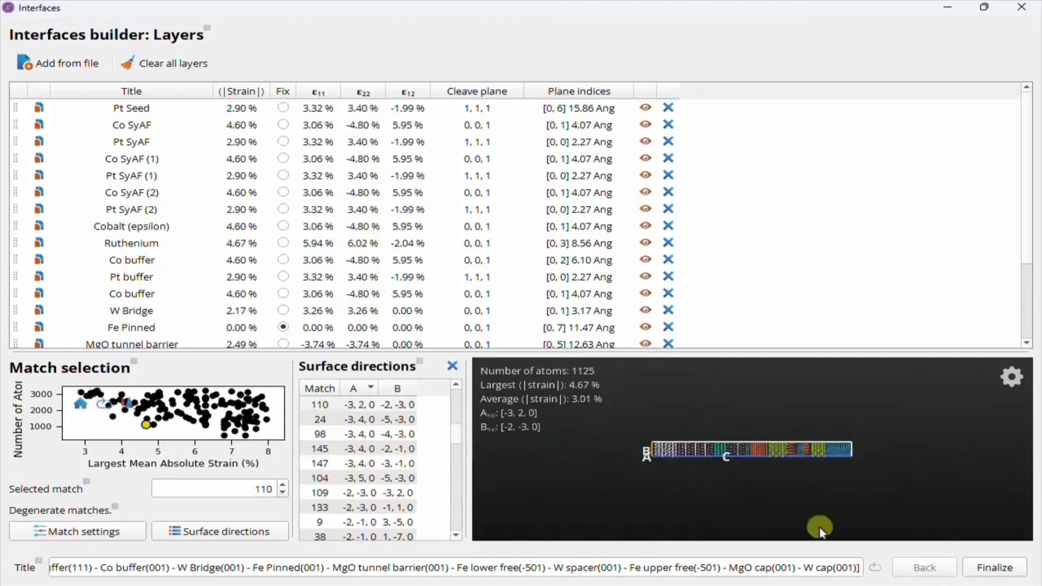
- Proceed to finalization and shift the MgO tunnel barrier by -0.10 Å along C
click(989, 570)
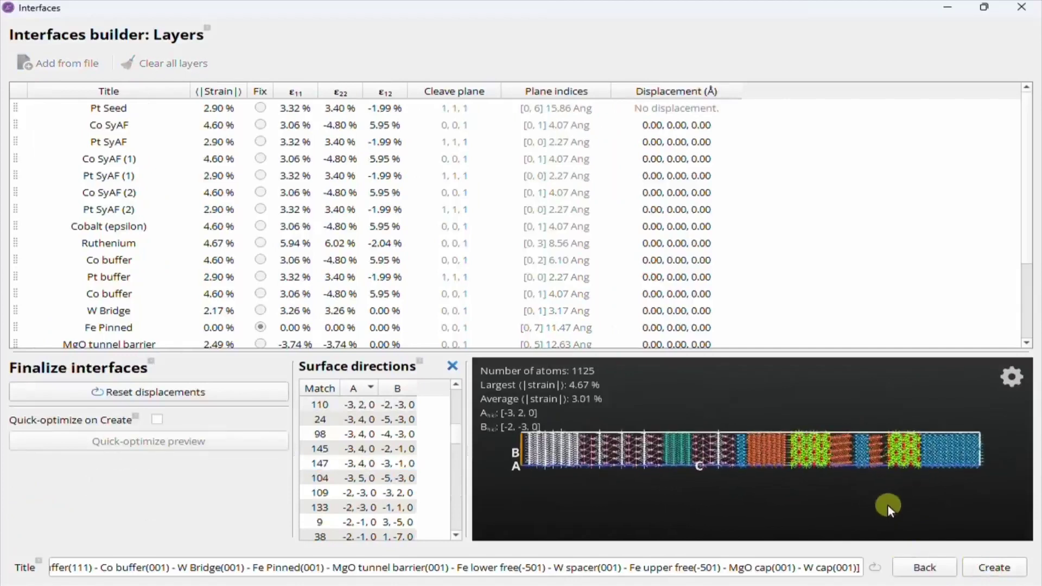
scroll(975, 230, down, 2)
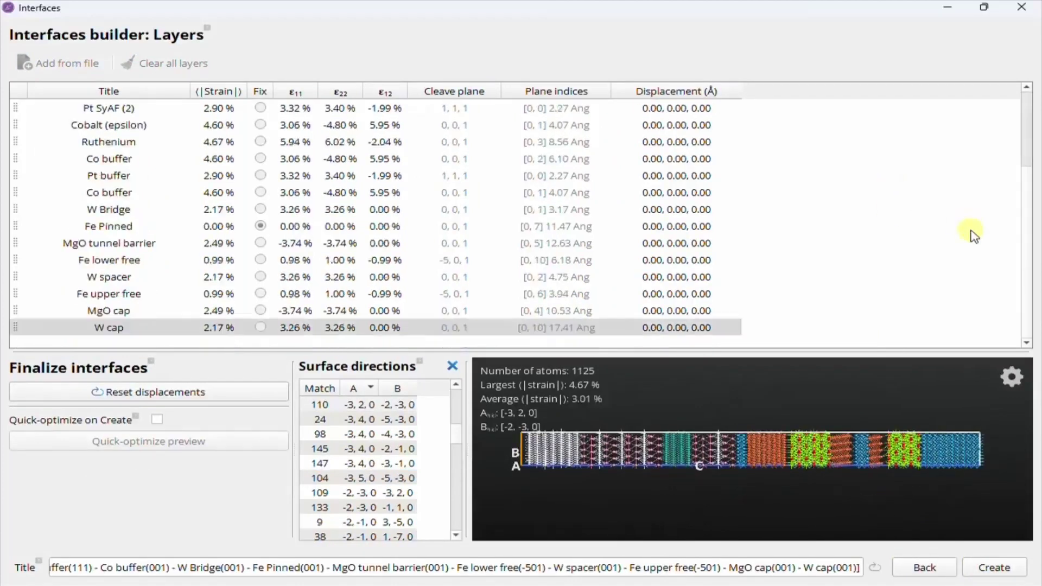
double_click(633, 244)
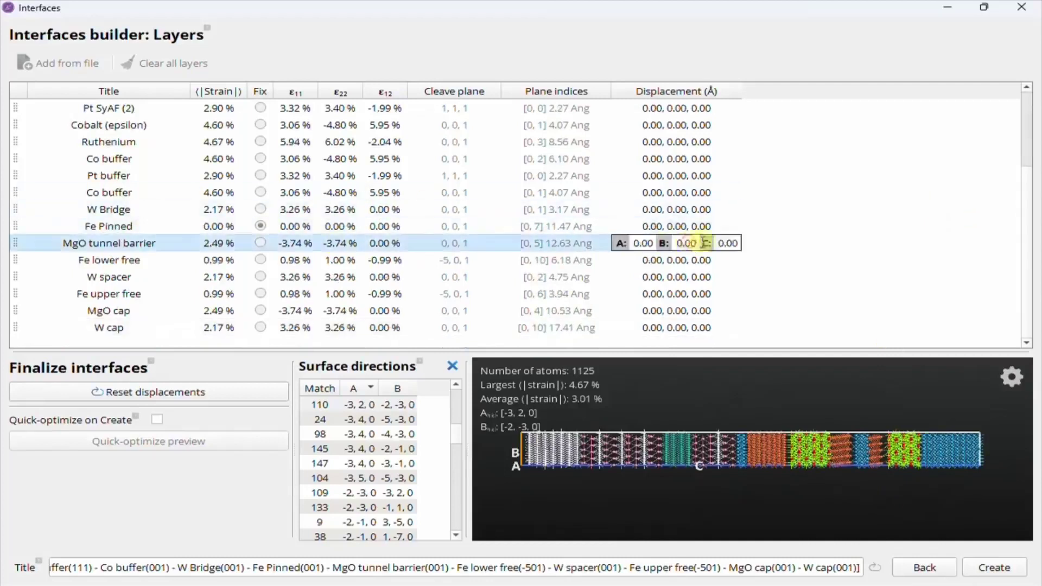
double_click(726, 245)
double_click(725, 244)
text(-0.1)
click(722, 260)
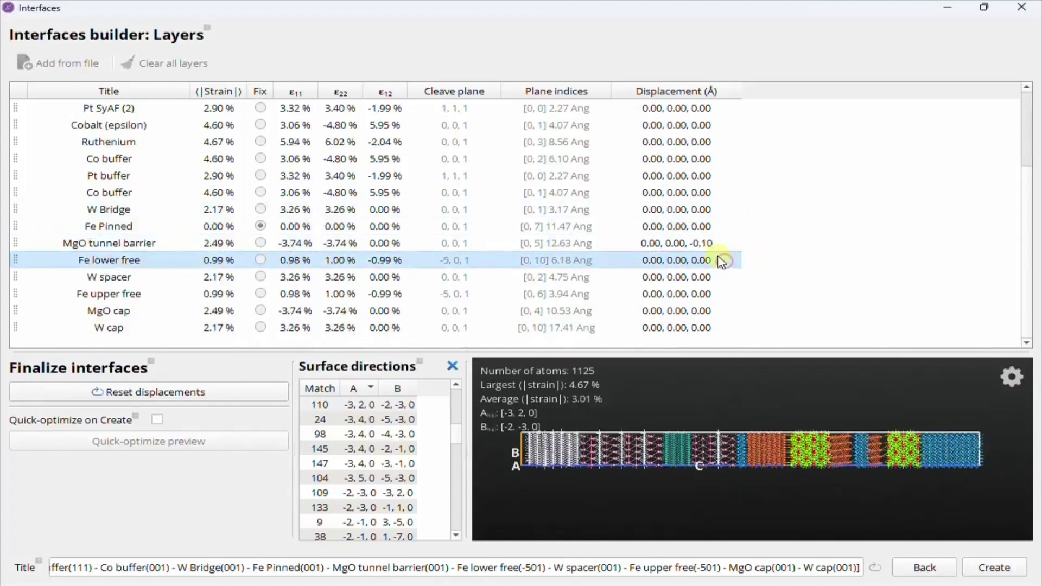
- Set C displacements of 0.50 Å for Fe lower free and -0.1 Å for MgO cap
double_click(722, 260)
double_click(726, 260)
text(0.5)
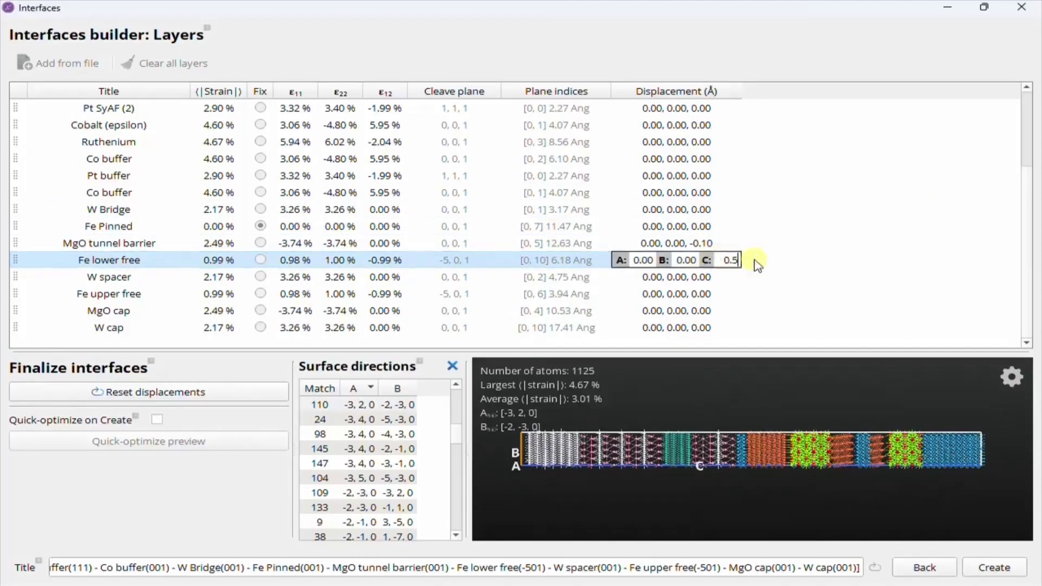
click(746, 281)
double_click(721, 310)
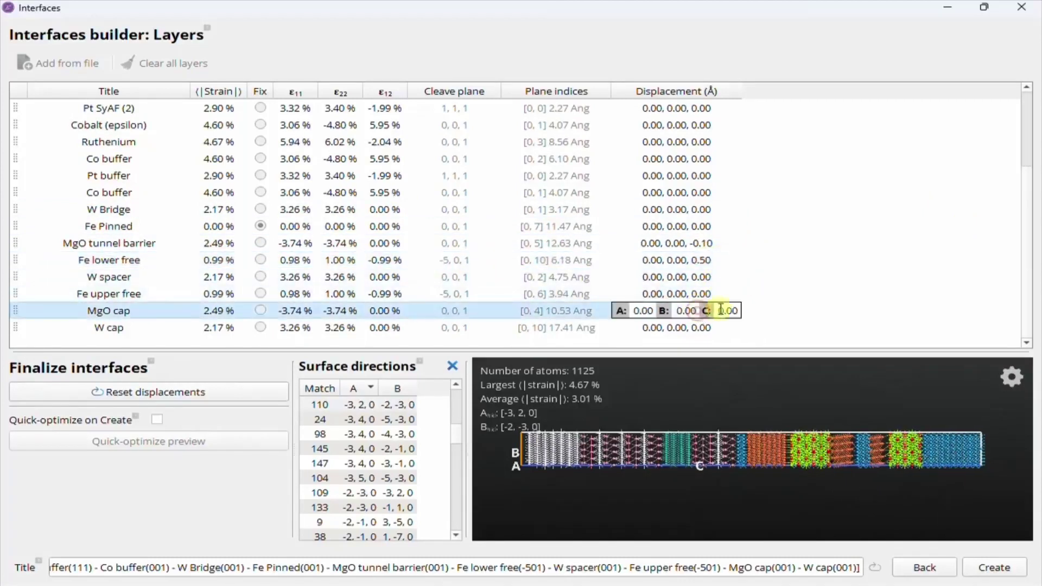
double_click(726, 310)
text(-0.1)
- Set the W cap C displacement to 0.60 Å and create the interface stack
double_click(701, 328)
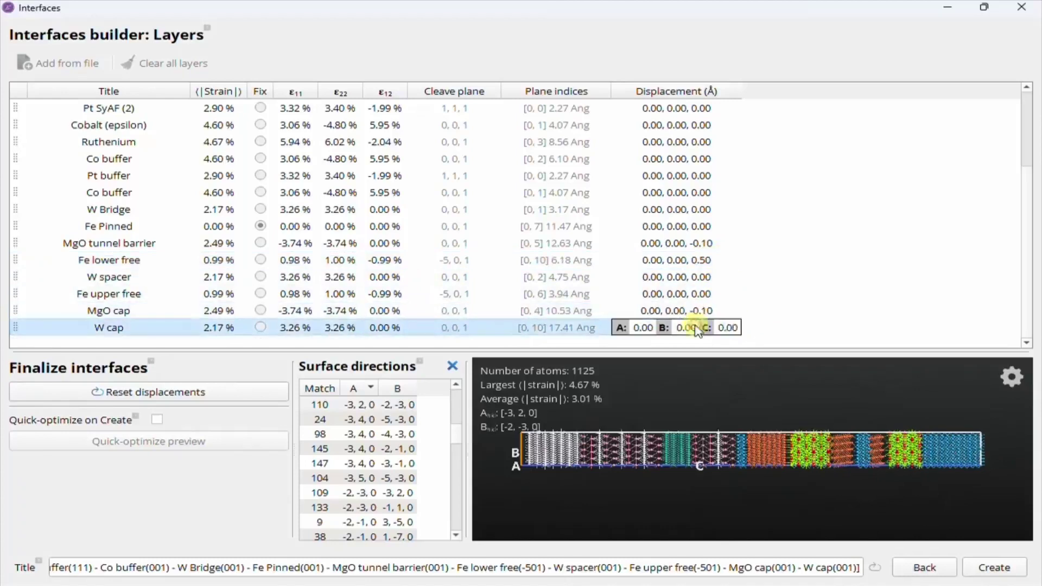
double_click(727, 327)
text(0.6)
drag(904, 435, 792, 416)
scroll(793, 429, up, 5)
double_click(696, 330)
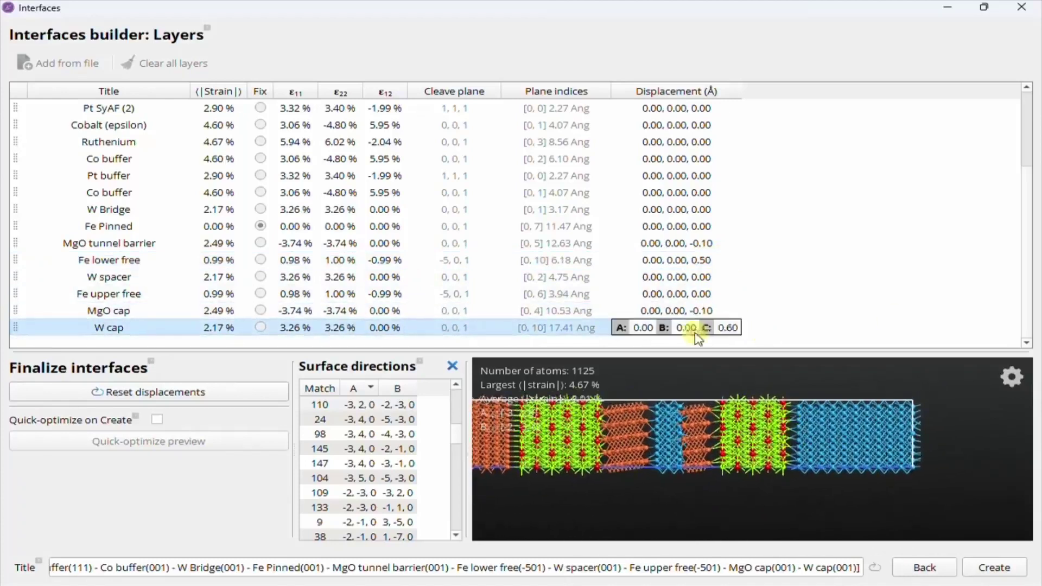
click(728, 328)
click(947, 439)
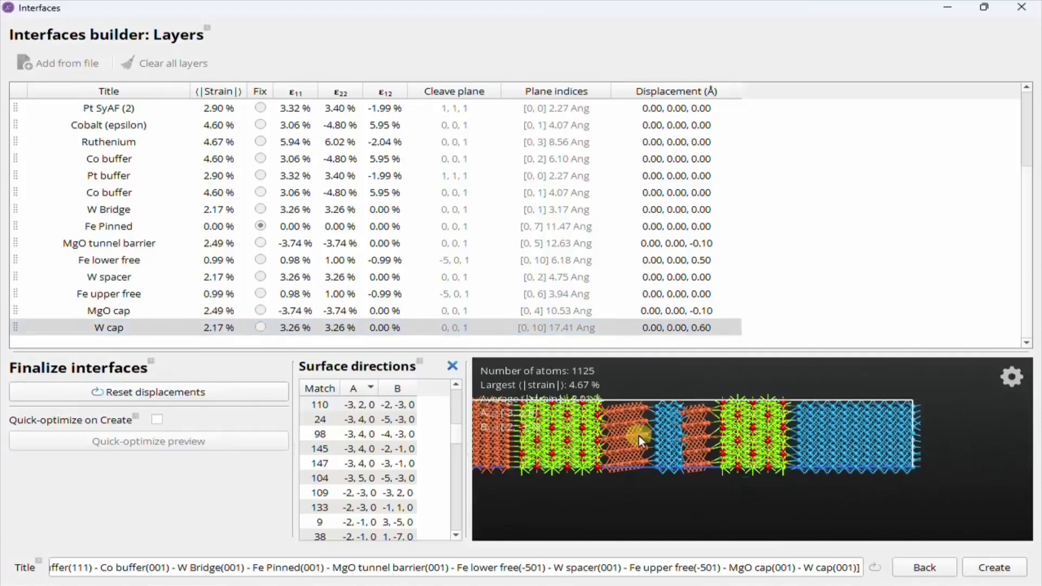
click(995, 567)
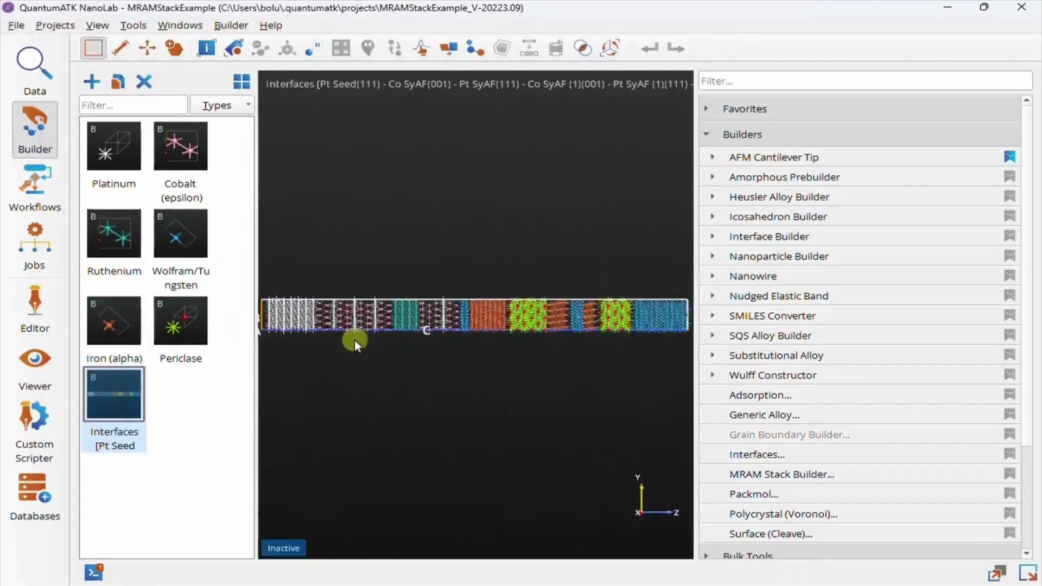
- Orbit the stack, read its Python script in an enlarged console, then switch to Workflow Builder
mouse_move(354, 341)
mouse_down()
mouse_move(439, 379)
mouse_move(532, 343)
mouse_move(542, 318)
mouse_move(448, 311)
mouse_move(345, 326)
mouse_up()
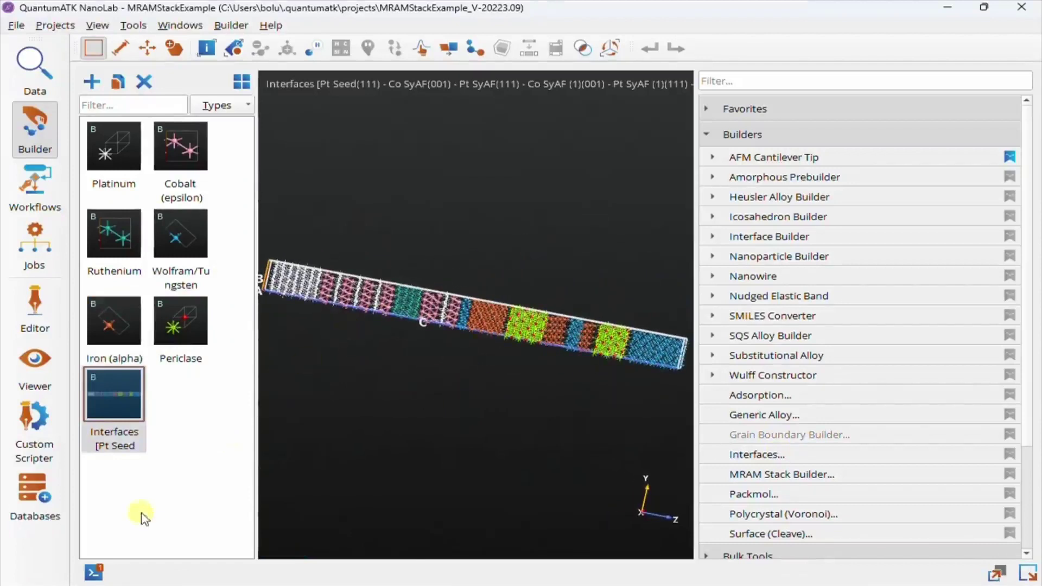
click(93, 572)
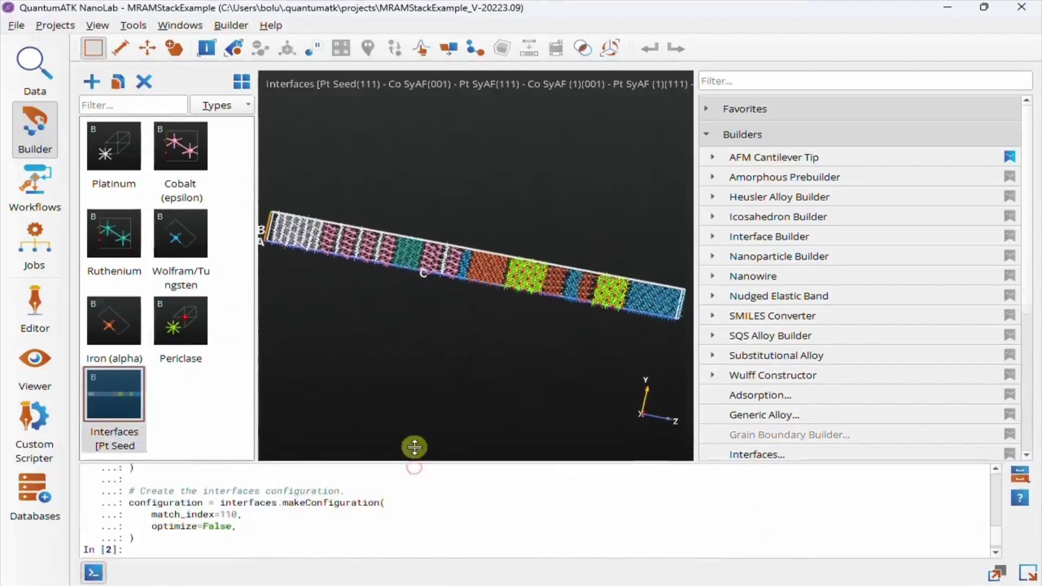
drag(411, 411, 407, 254)
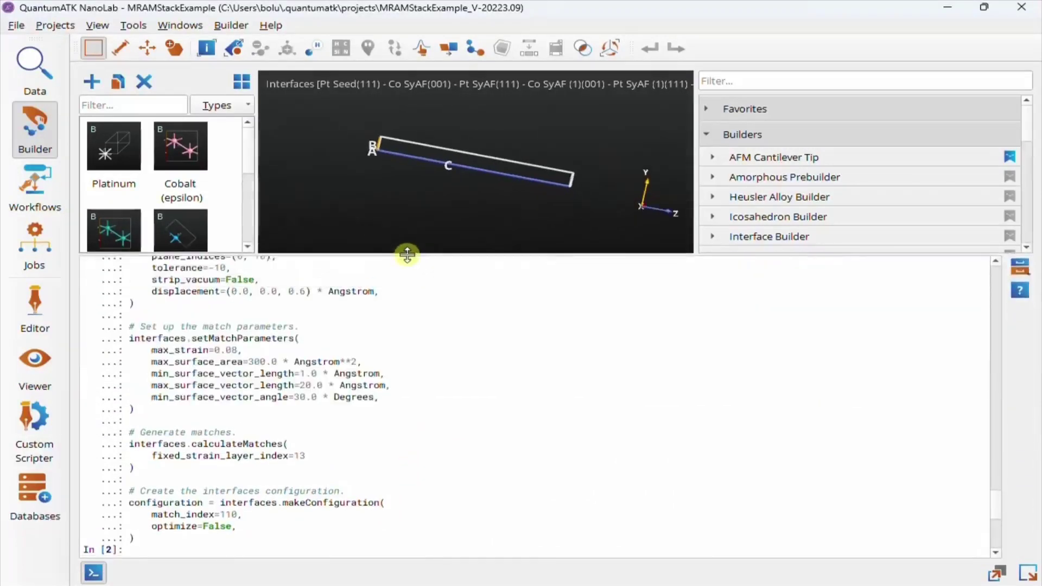
click(881, 511)
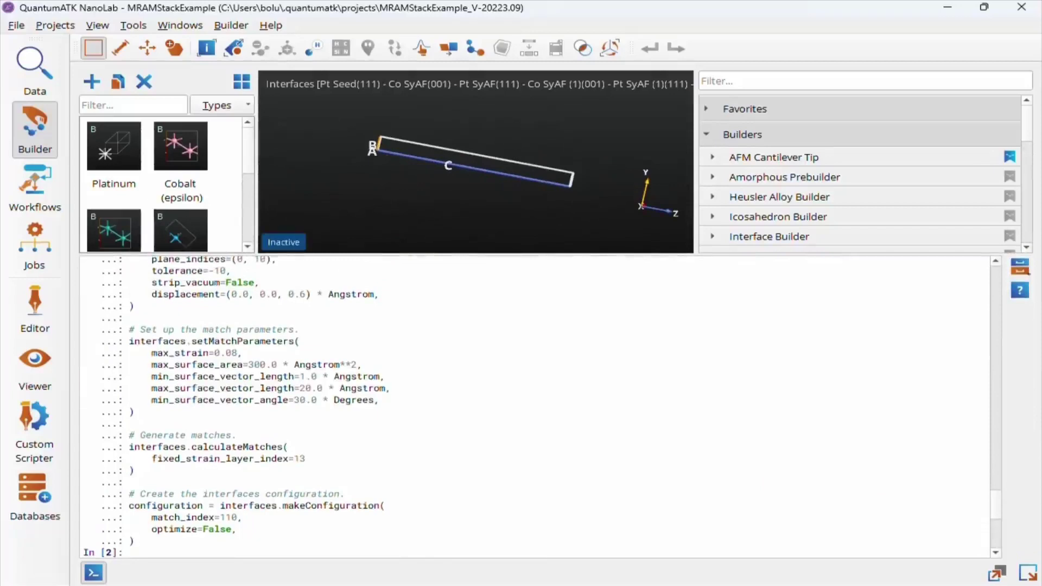
click(1028, 573)
click(993, 524)
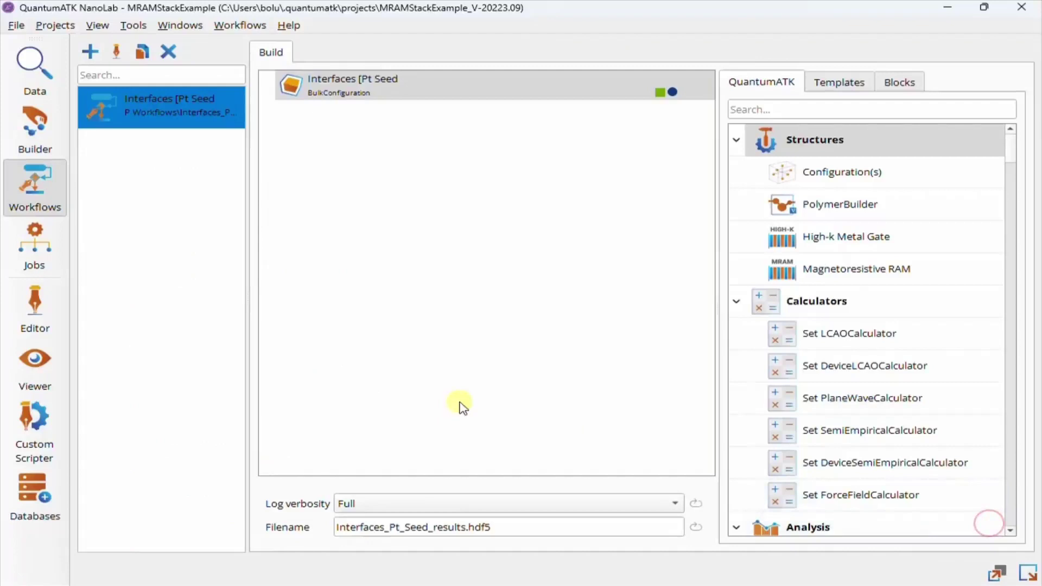
- Create a new workflow, browse the High-k Metal Gate and MRAM blocks, and add High-k Metal Gate
click(86, 54)
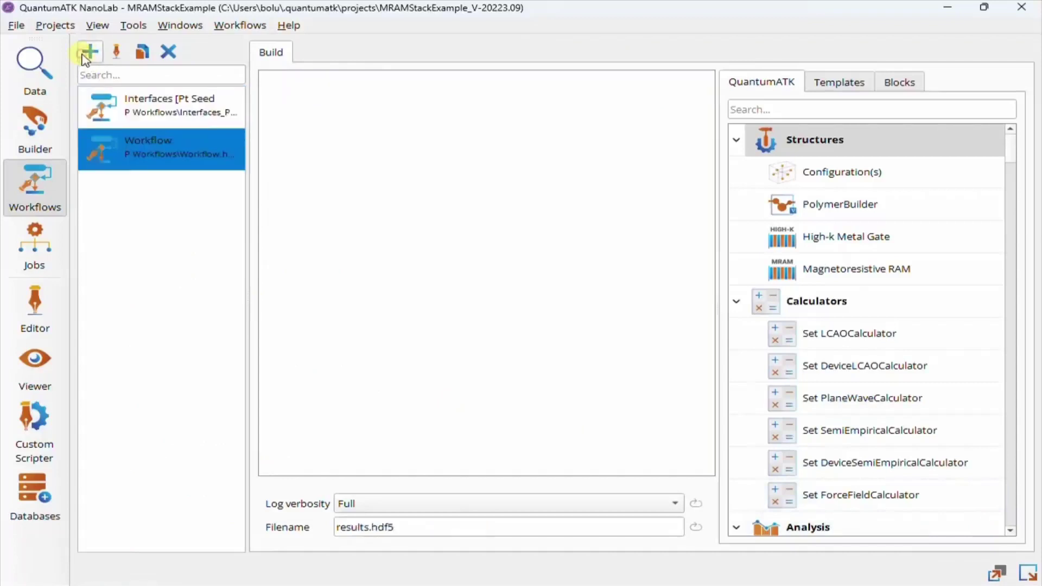
click(820, 238)
click(868, 266)
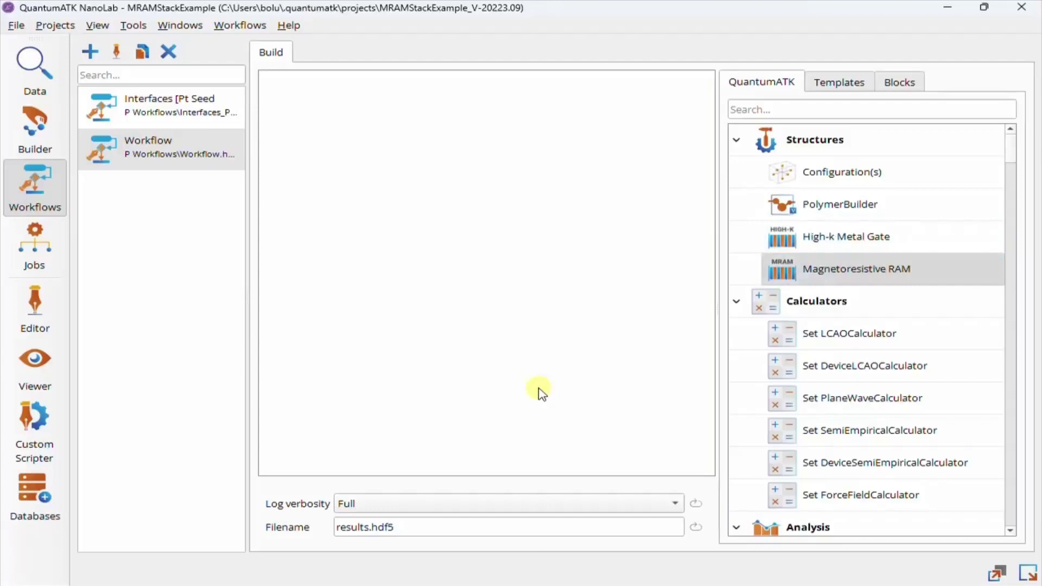
drag(850, 237, 450, 221)
- Open the High-k Metal Gate builder and widen it to show the displacement column
click(361, 99)
double_click(361, 99)
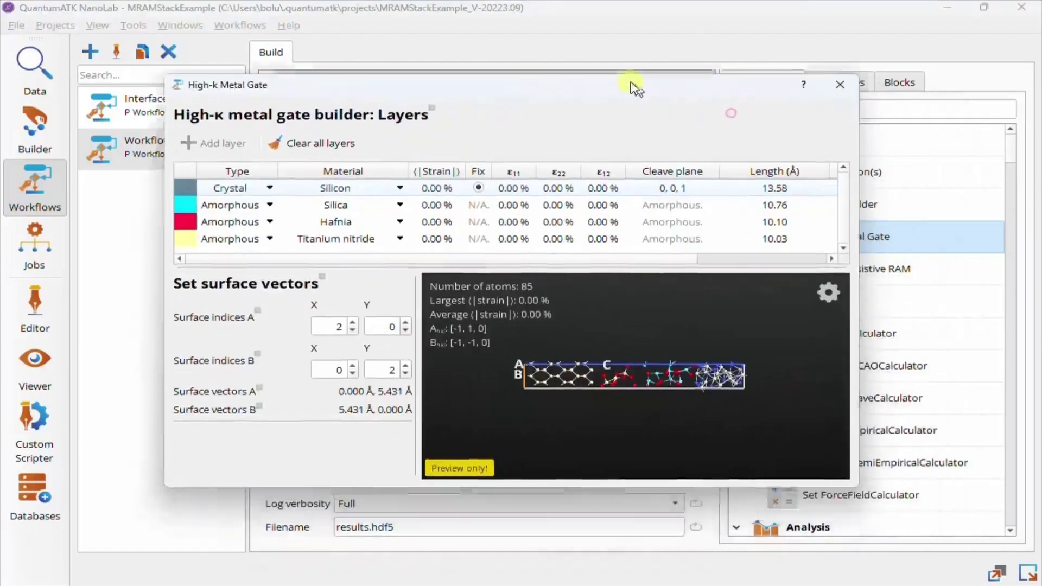
drag(635, 86, 573, 59)
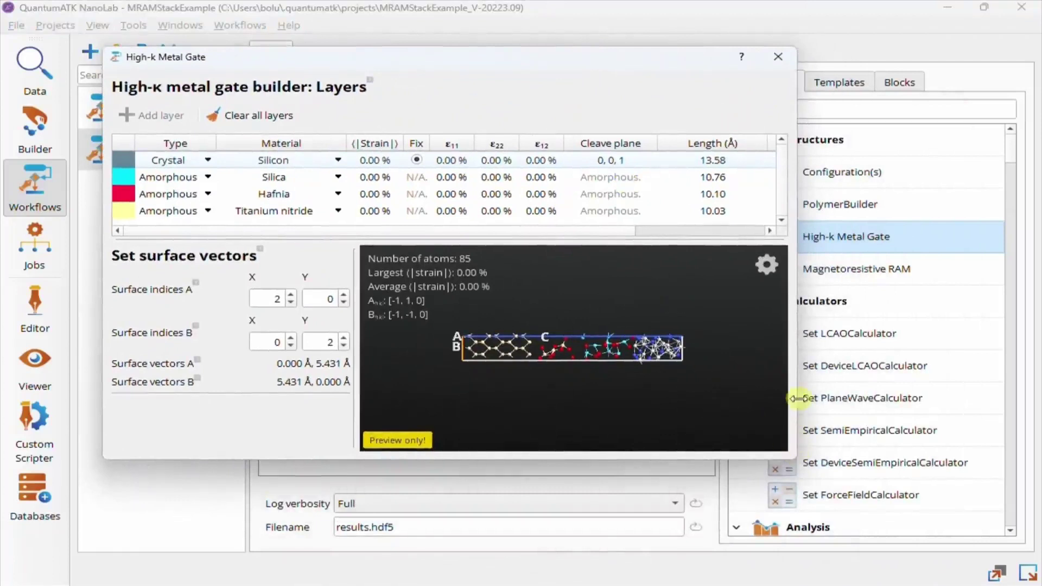
drag(797, 398, 997, 388)
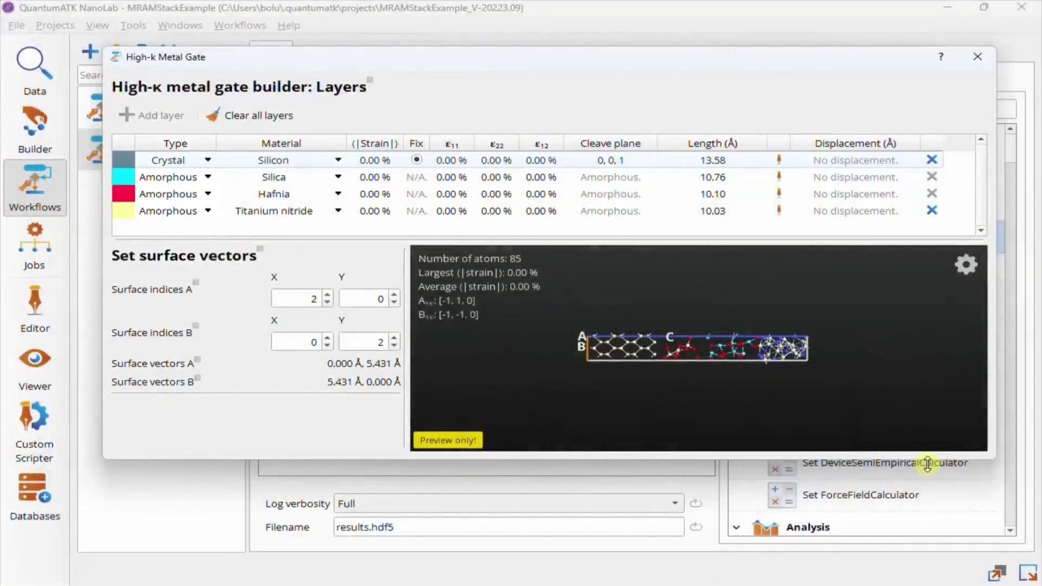
click(779, 177)
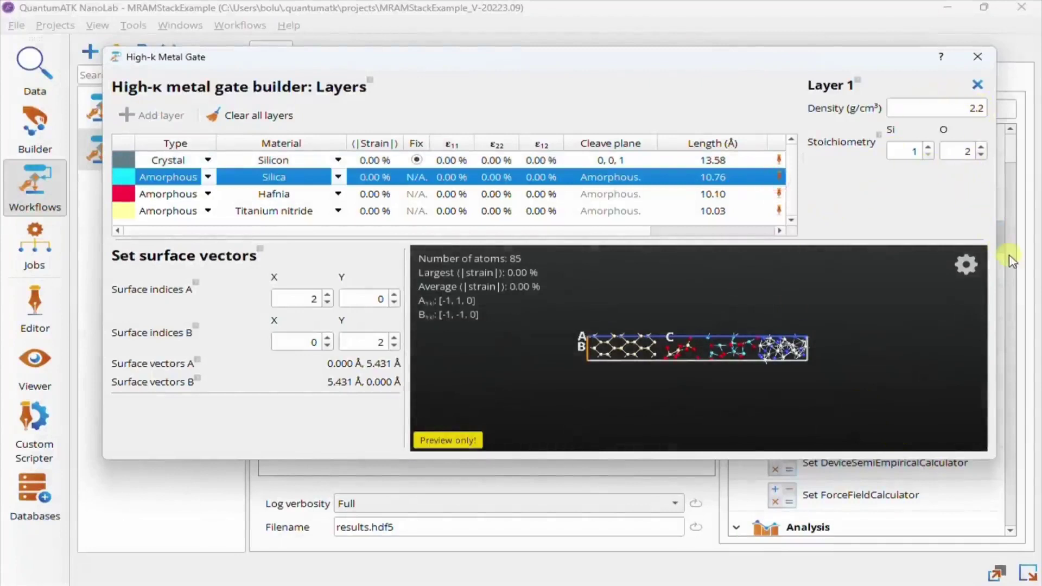
click(978, 85)
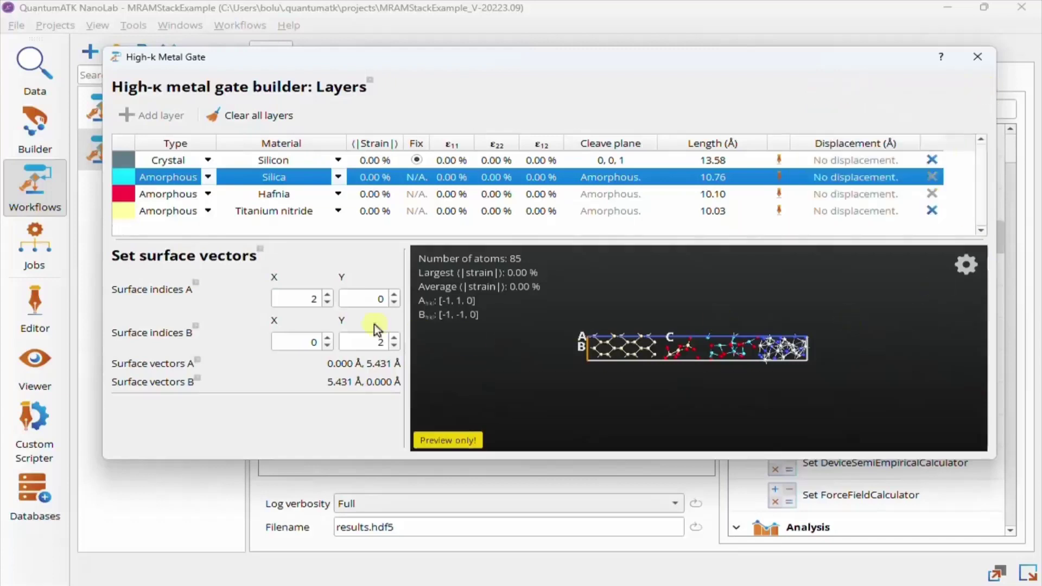
double_click(301, 298)
text(7)
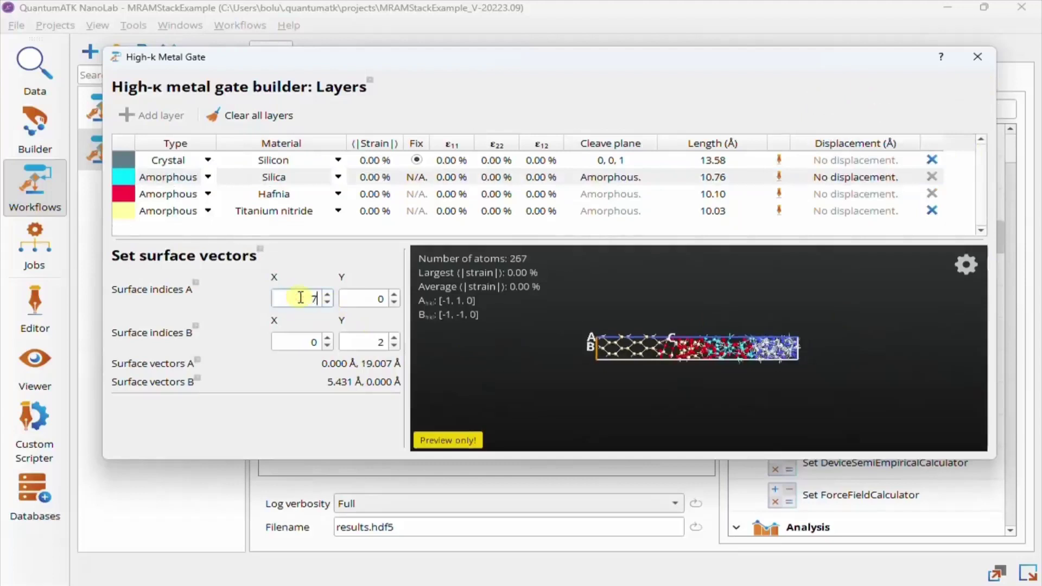
key(BackSpace)
text(2)
double_click(366, 342)
text(7)
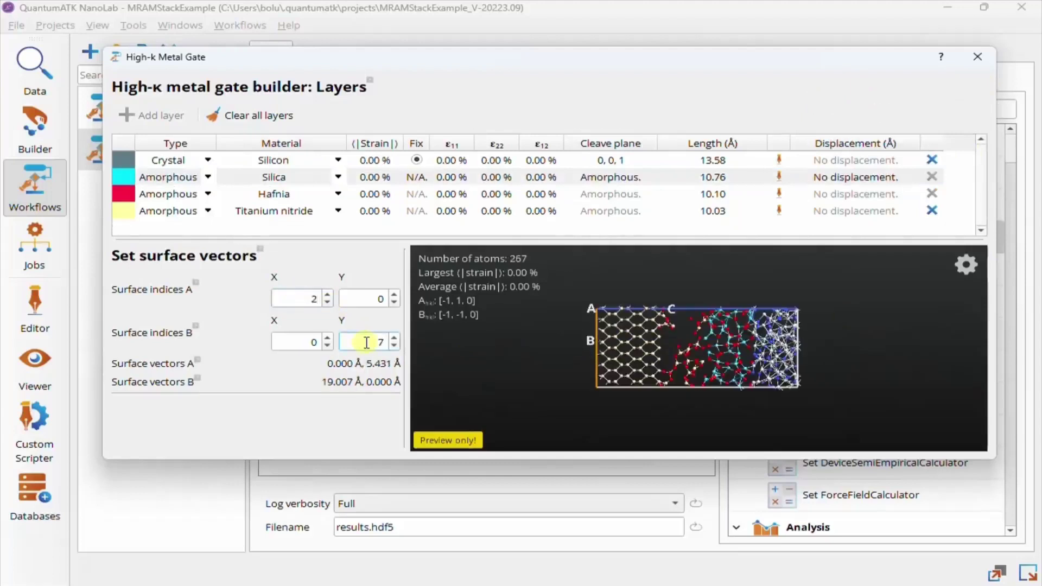
key(BackSpace)
- Change the Silicon layer type to Amorphous
text(2)
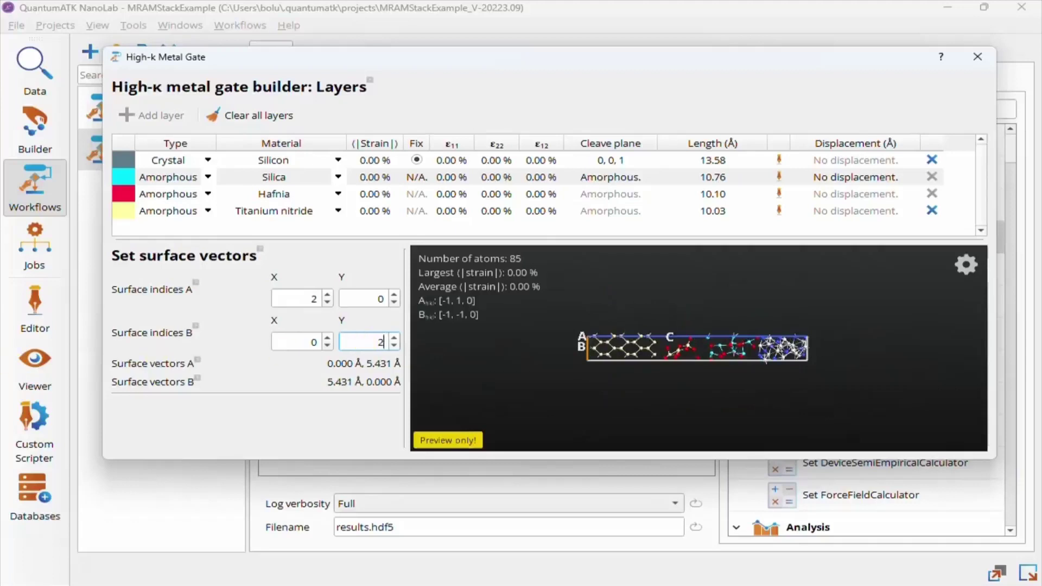
click(208, 161)
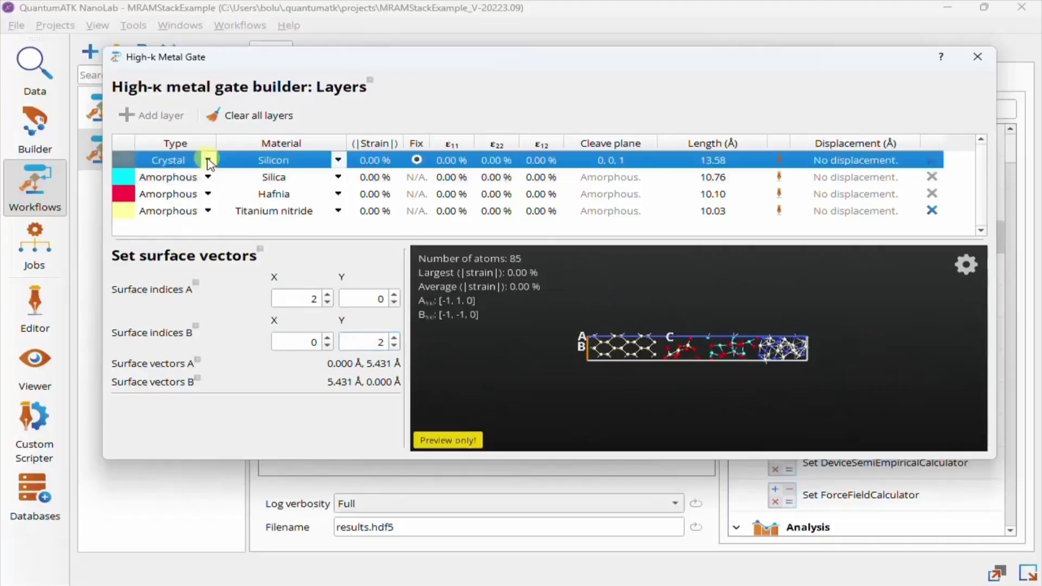
click(210, 163)
click(185, 181)
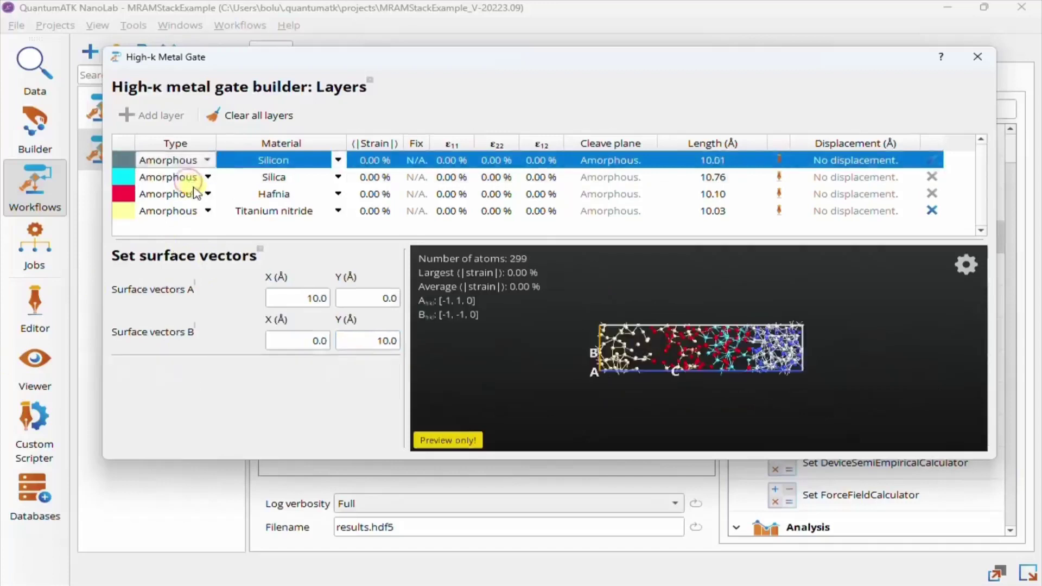
- Set the surface vector lengths to A X 10.0 Å and B Y 20.0 Å
click(364, 341)
key(Delete)
text(2)
click(312, 299)
key(Delete)
text(5)
key(BackSpace)
key(BackSpace)
text(20)
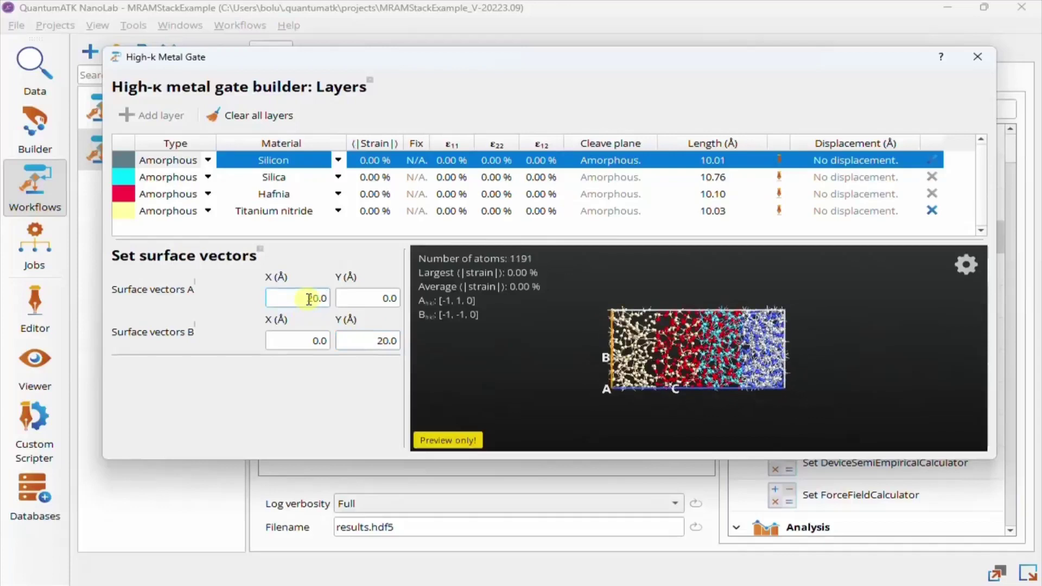
key(BackSpace)
key(BackSpace)
text(10)
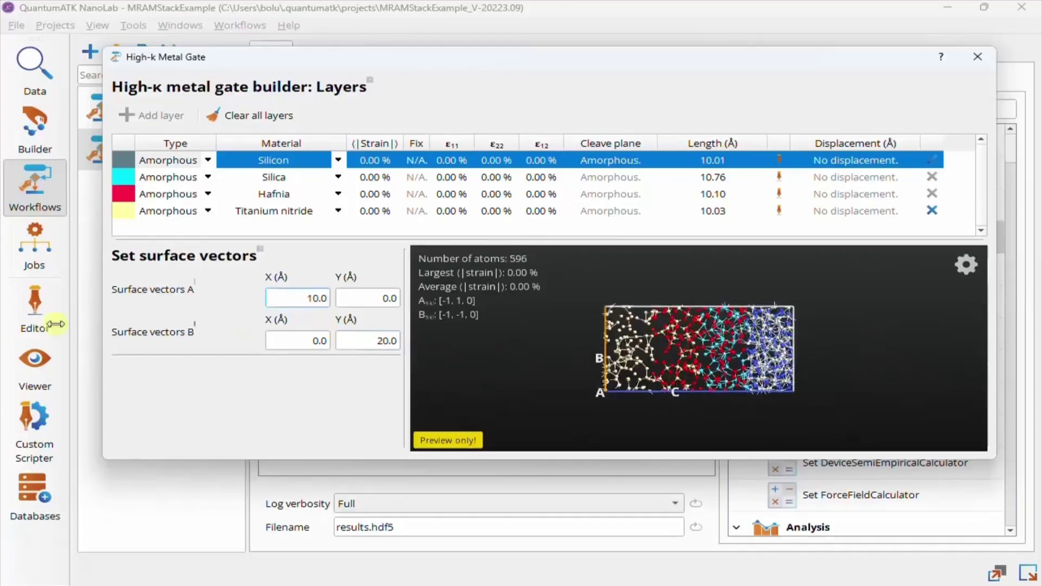
- Make the Silicon and Titanium nitride layers crystalline and recalculate the gate stack's lattice matches
click(207, 160)
click(201, 159)
click(196, 143)
click(205, 210)
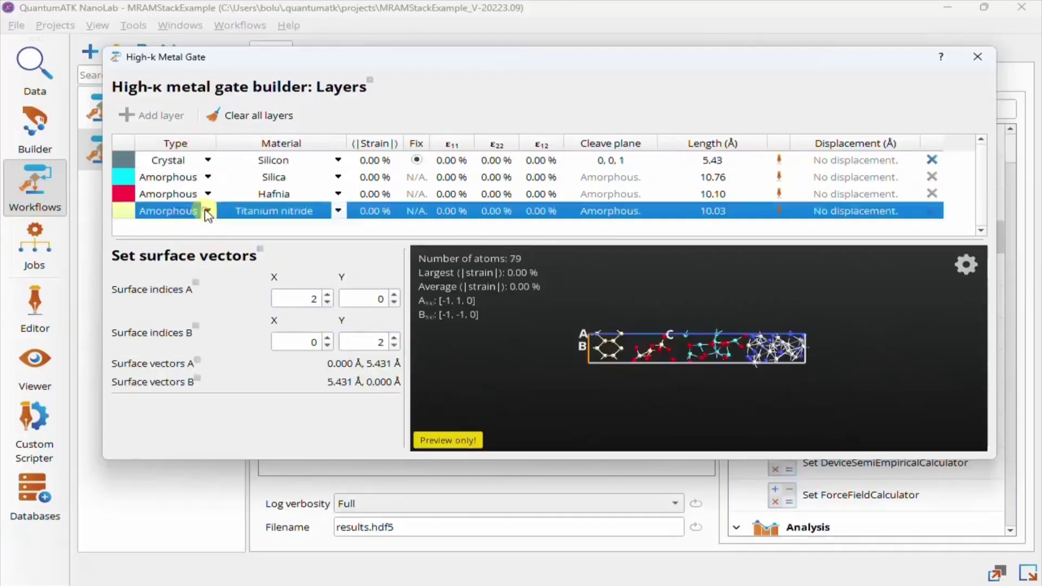
click(205, 210)
click(199, 195)
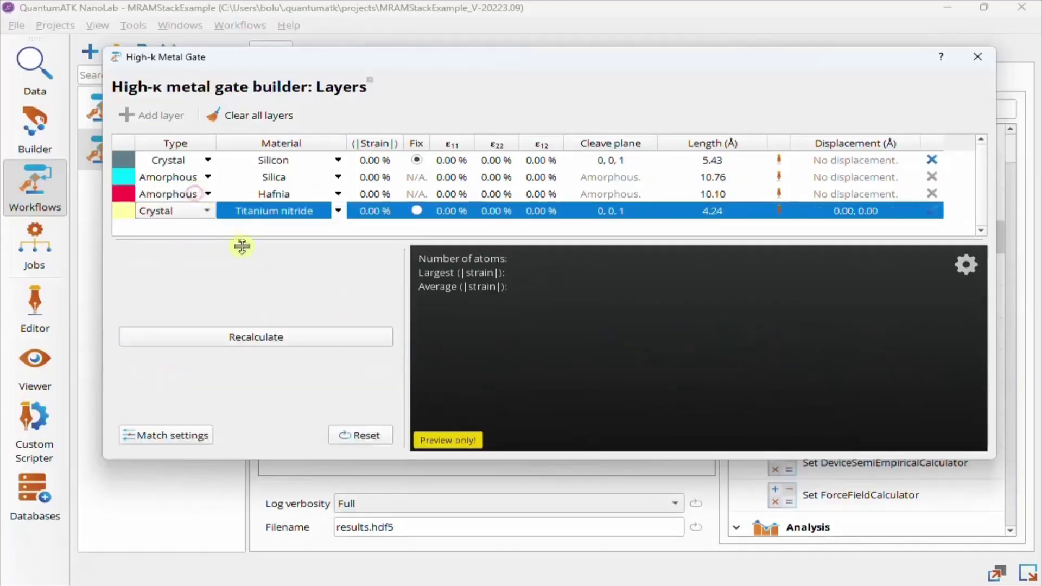
click(239, 293)
click(247, 350)
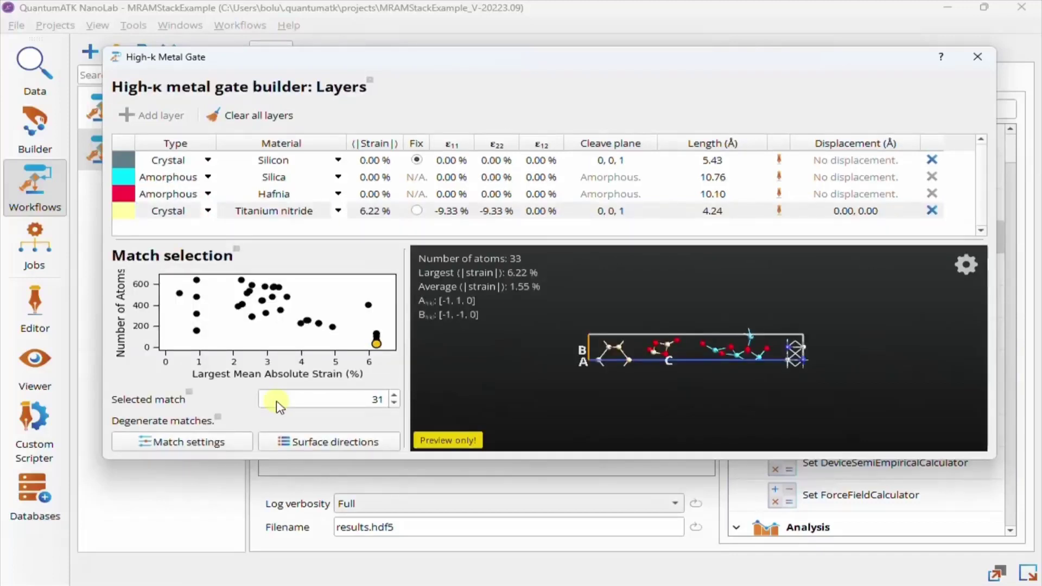
- Add planes to the Titanium nitride slab, set its displacement B to 10.00 Å, and close the builder
click(855, 211)
click(845, 212)
click(757, 211)
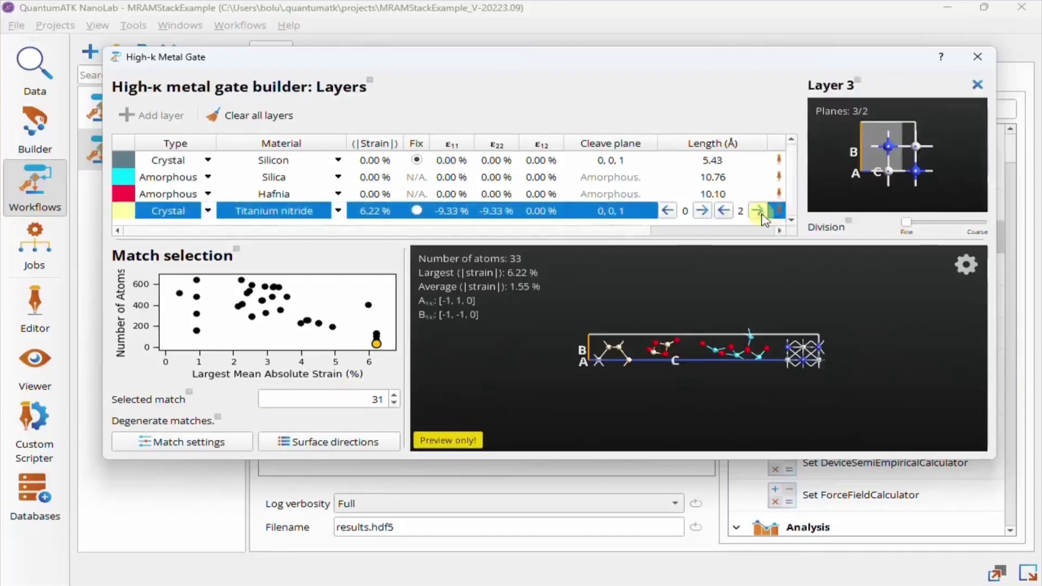
click(977, 84)
click(874, 212)
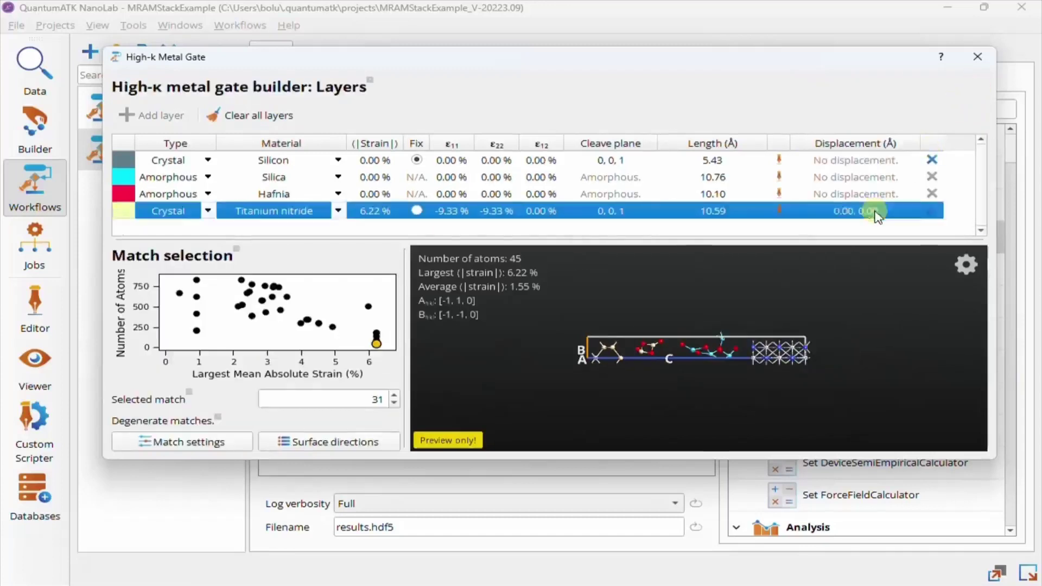
text(10.00)
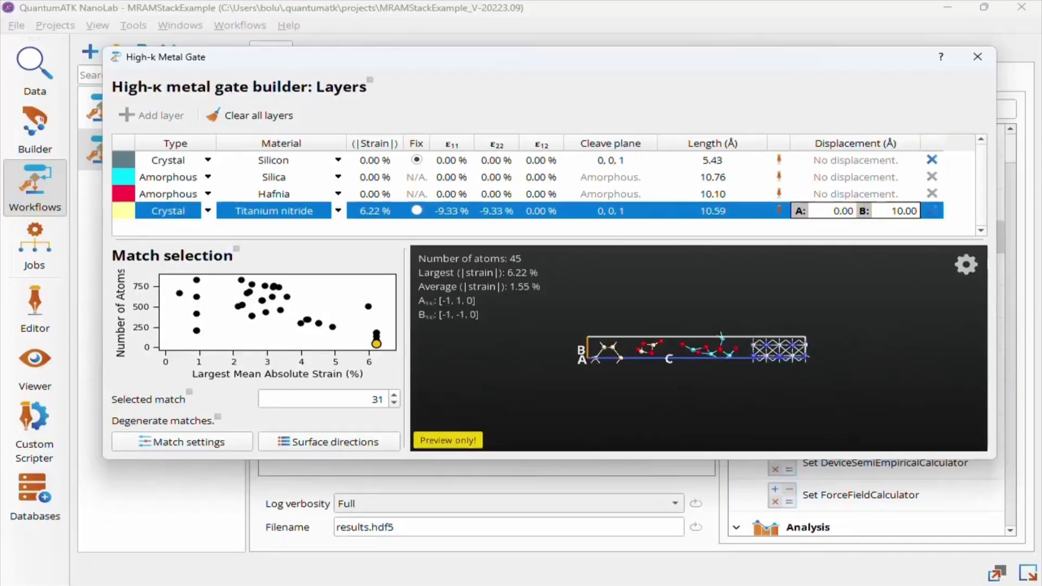
click(977, 57)
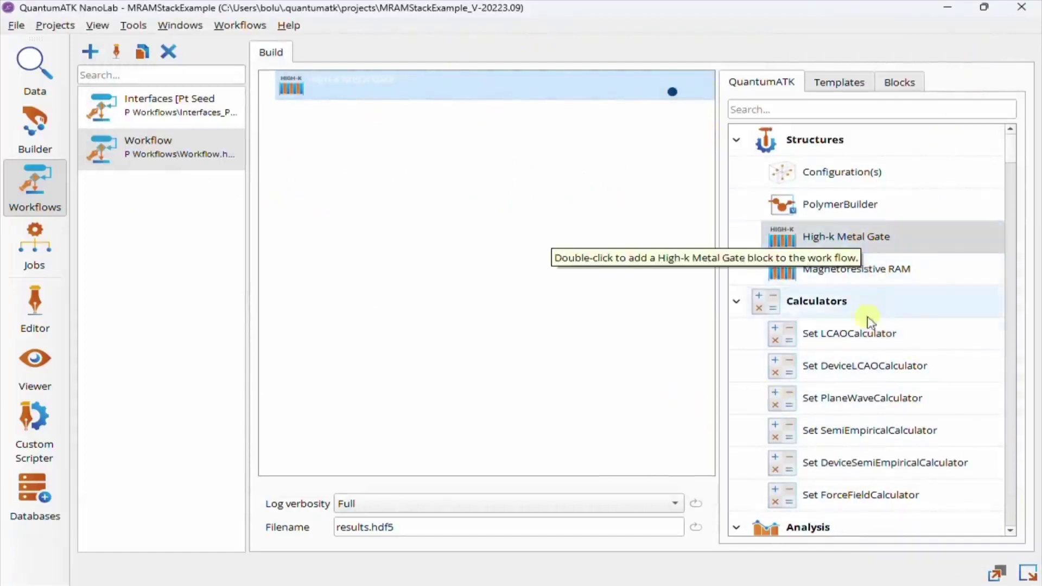
- Append Set LCAOCalculator, ProjectedDensityOfStates and ElectronDifferenceDensity blocks, then start the empty Workflow (1)
drag(868, 339, 443, 170)
click(805, 112)
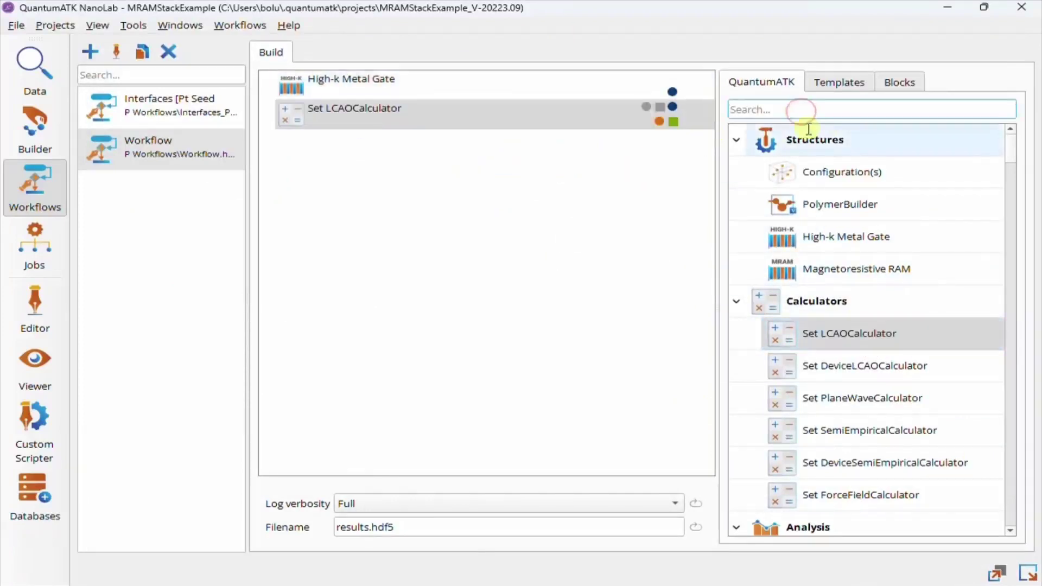
text(proje)
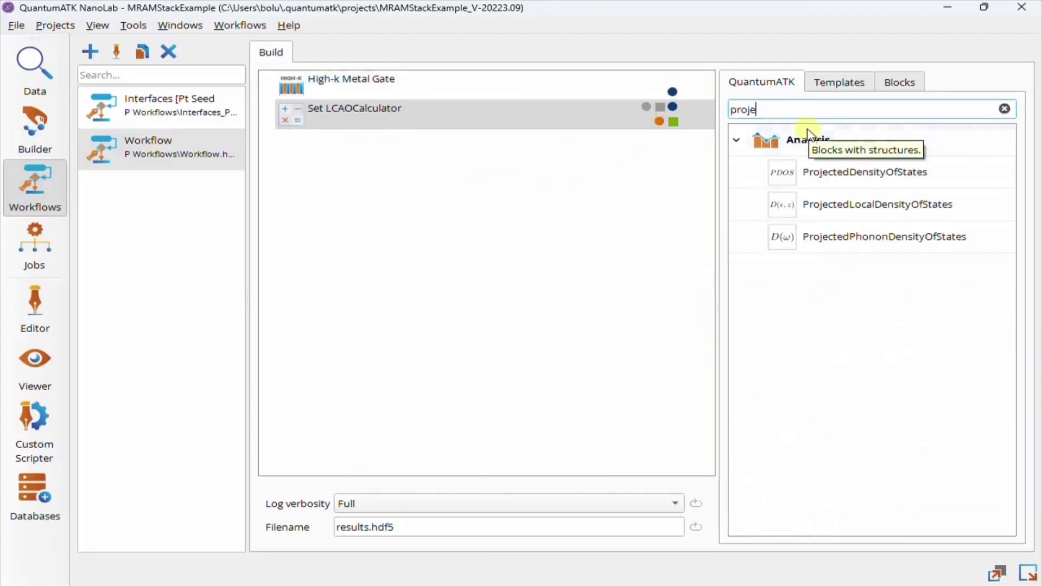
drag(875, 186, 449, 193)
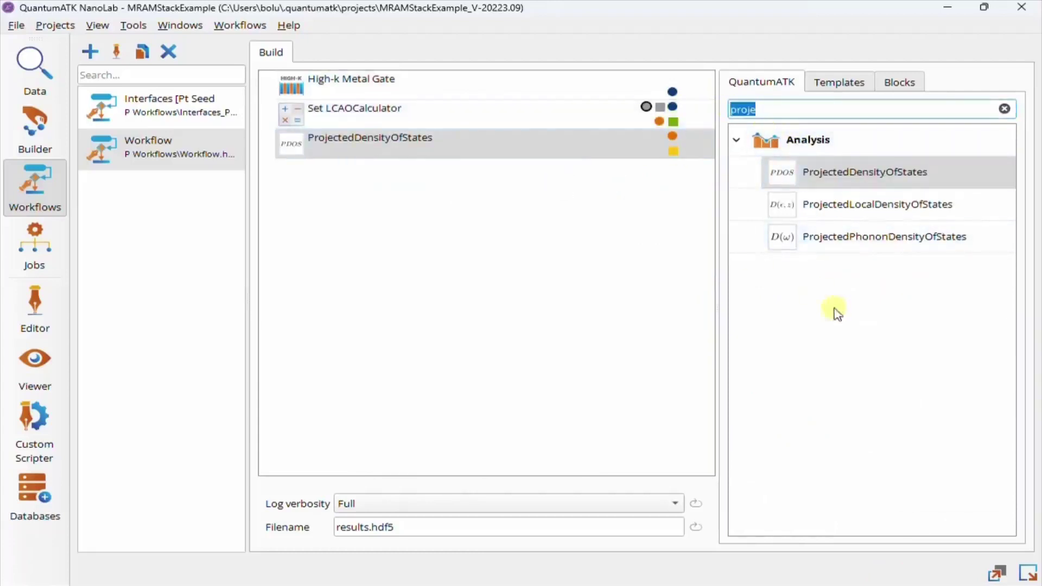
text(electron)
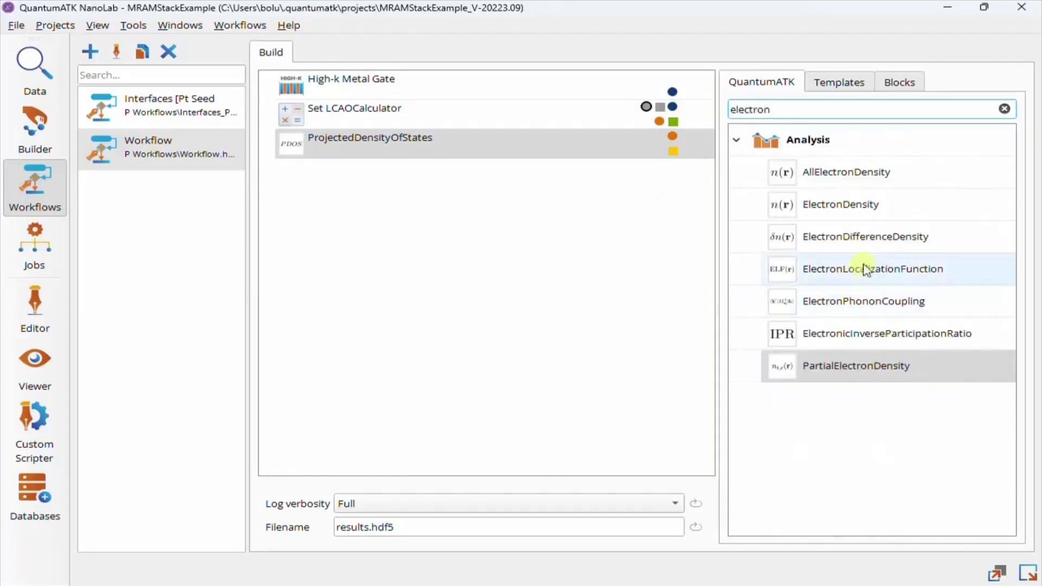
drag(868, 239, 473, 212)
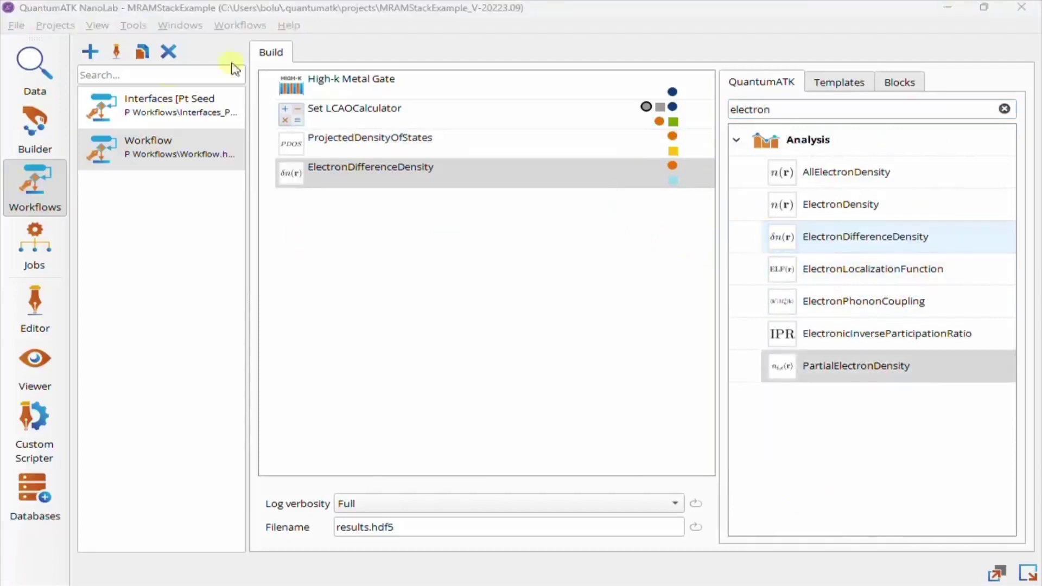
click(91, 52)
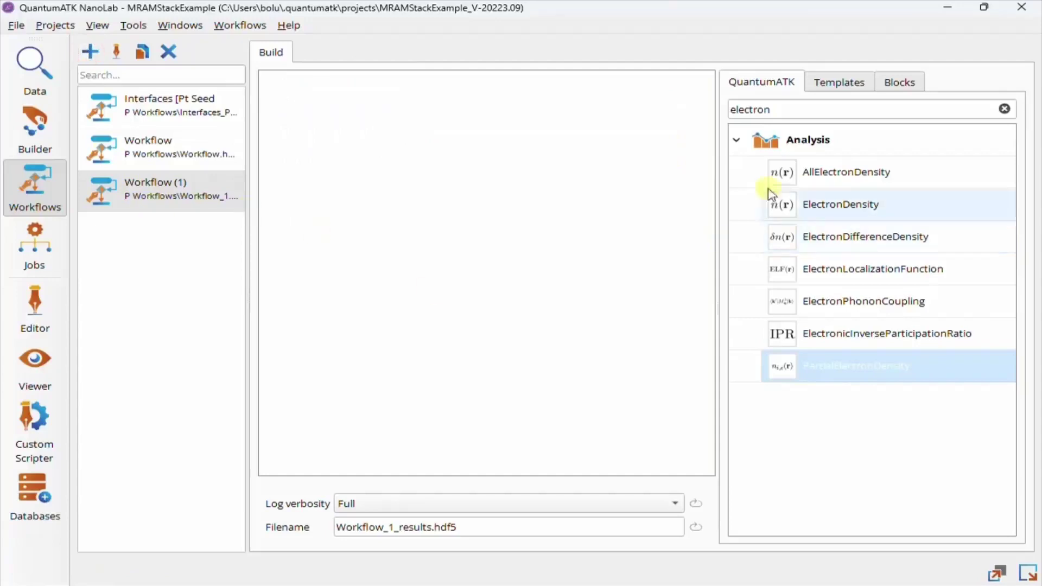
- Clear the block search, place a Magnetoresistive RAM block, and open its Layers builder, moved and widened
drag(773, 109, 698, 107)
key(BackSpace)
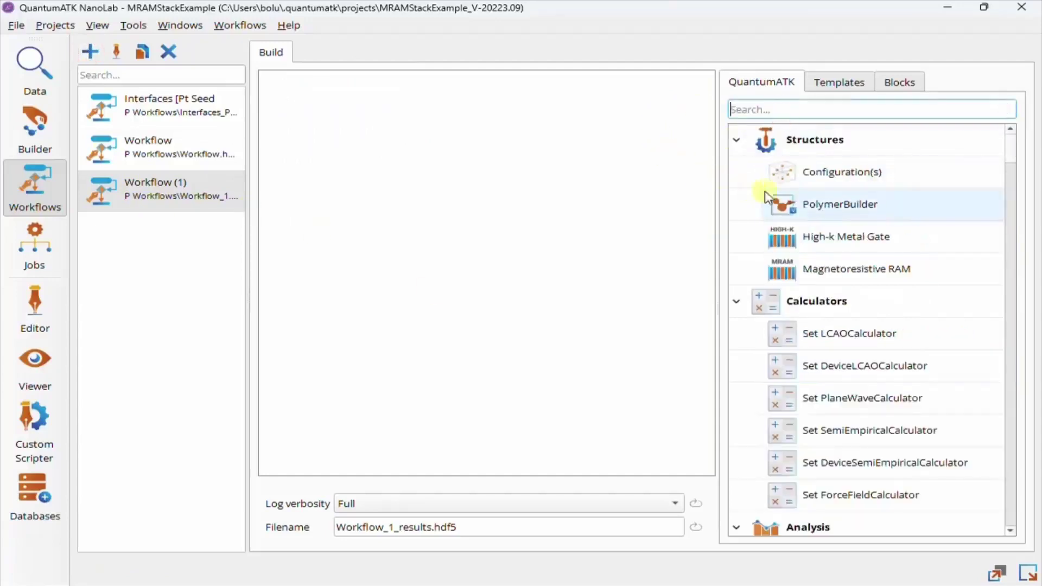
drag(831, 267, 428, 201)
click(369, 82)
double_click(369, 87)
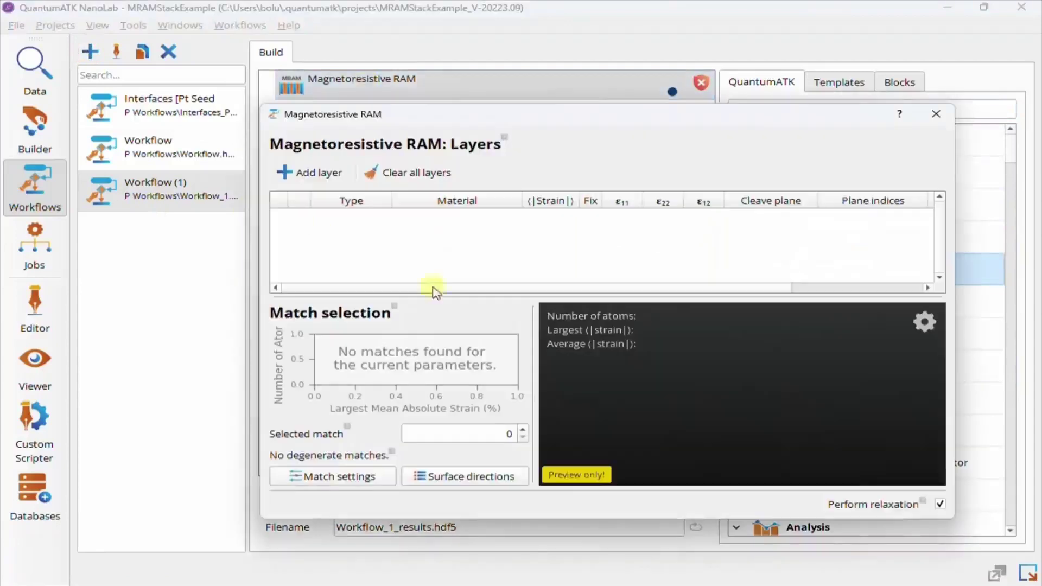
drag(811, 113, 575, 37)
drag(718, 426, 1005, 421)
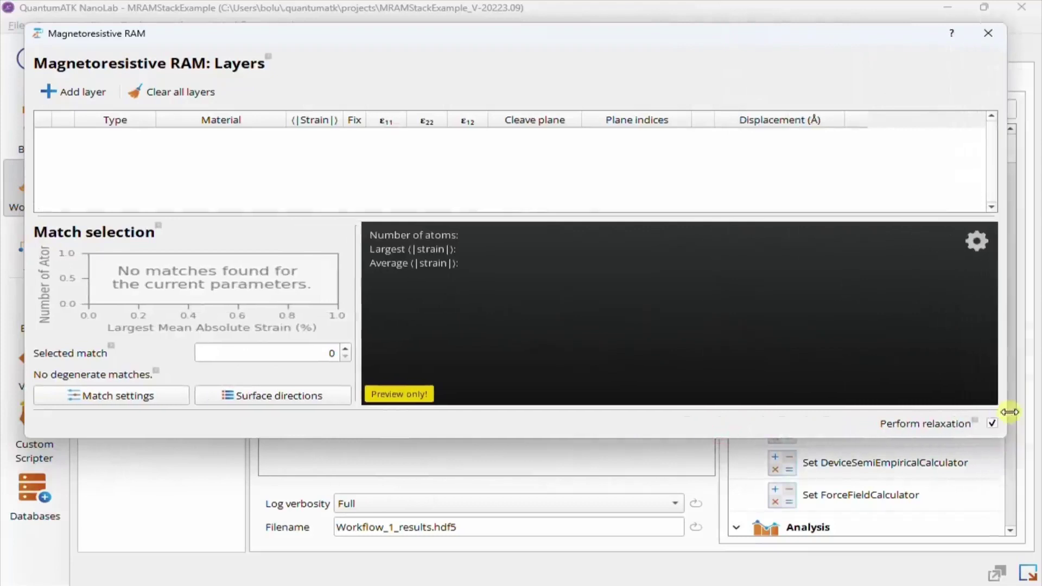
- Add five layers to the MRAM stack and make the first and fifth layers Tungsten
click(60, 91)
click(60, 92)
click(60, 92)
click(60, 92)
click(59, 92)
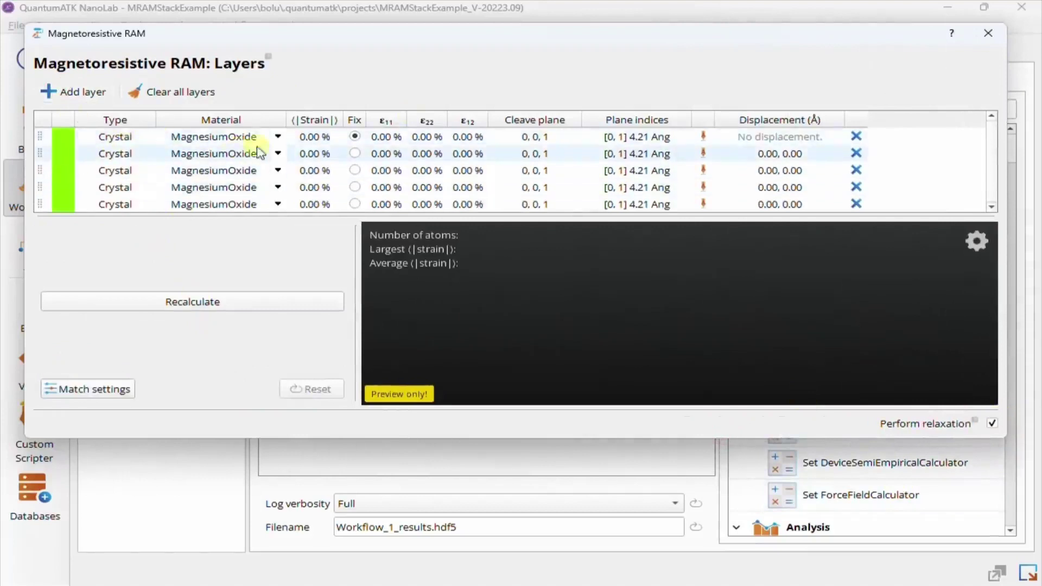
click(276, 136)
click(279, 138)
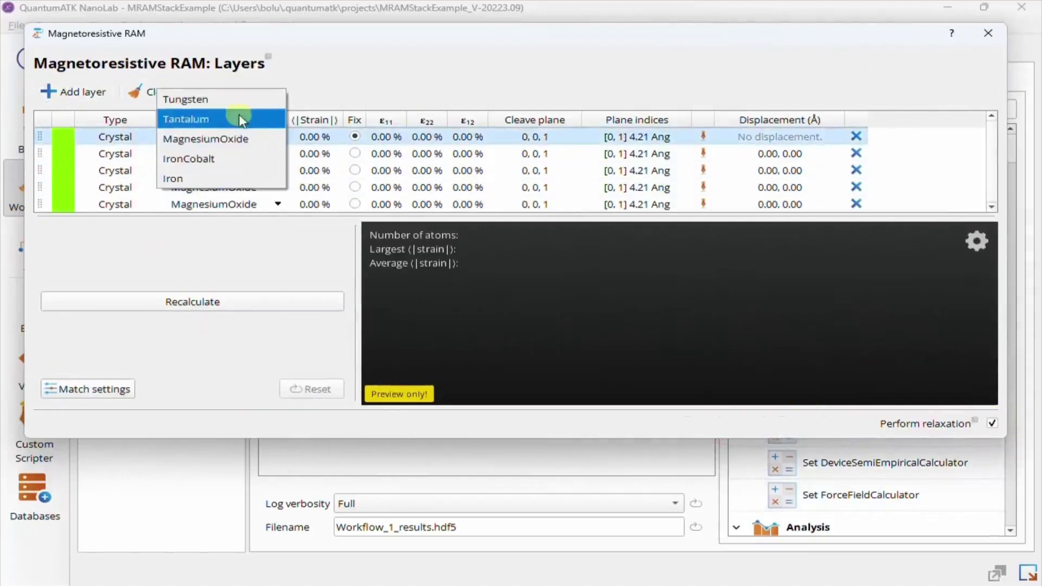
click(223, 104)
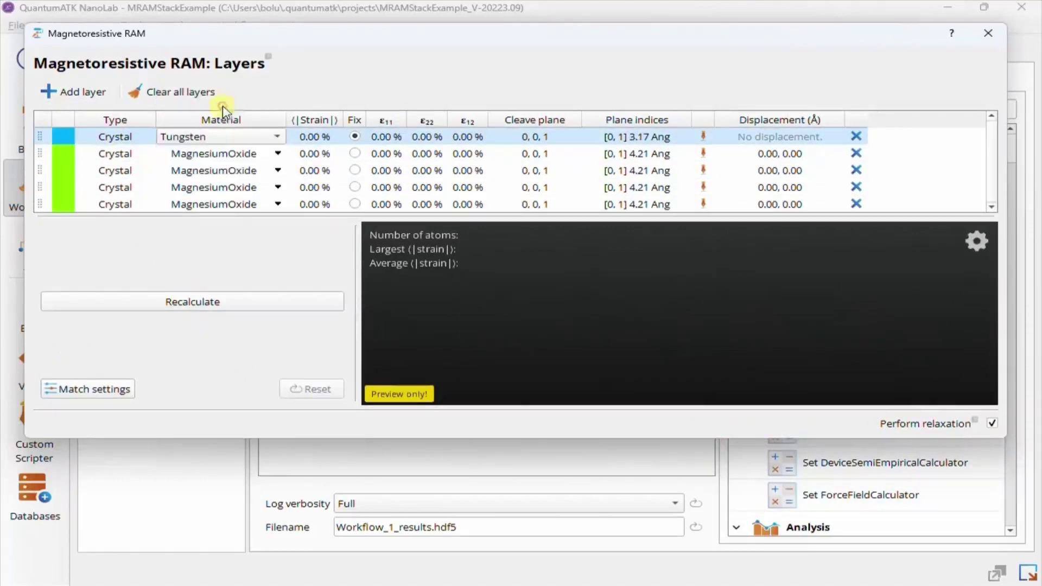
click(274, 203)
click(276, 205)
click(260, 164)
- Make layers 2 and 4 IronCobalt, giving layer 2 a 50 % cobalt content
click(276, 154)
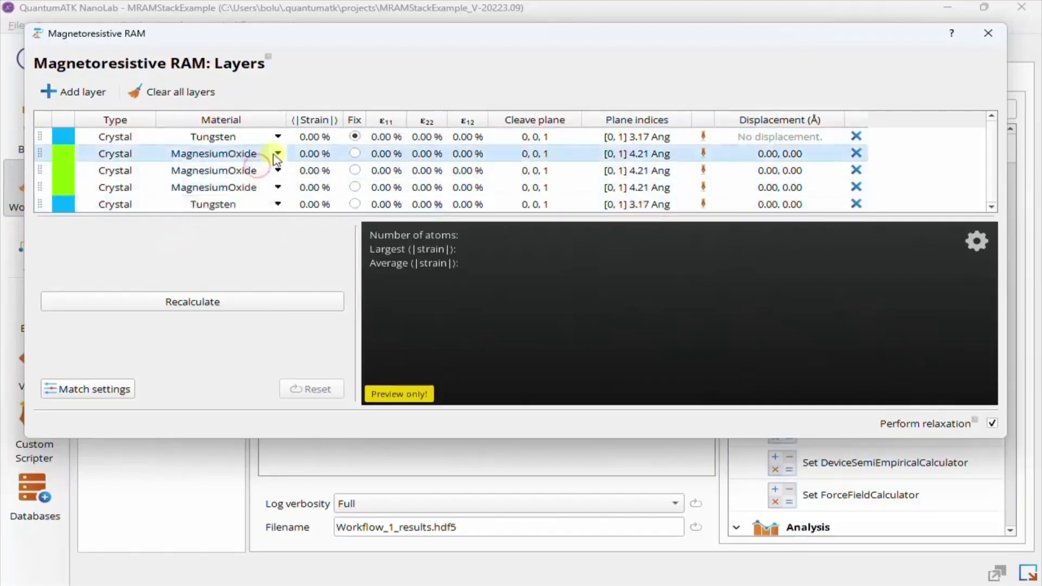
click(277, 153)
click(233, 175)
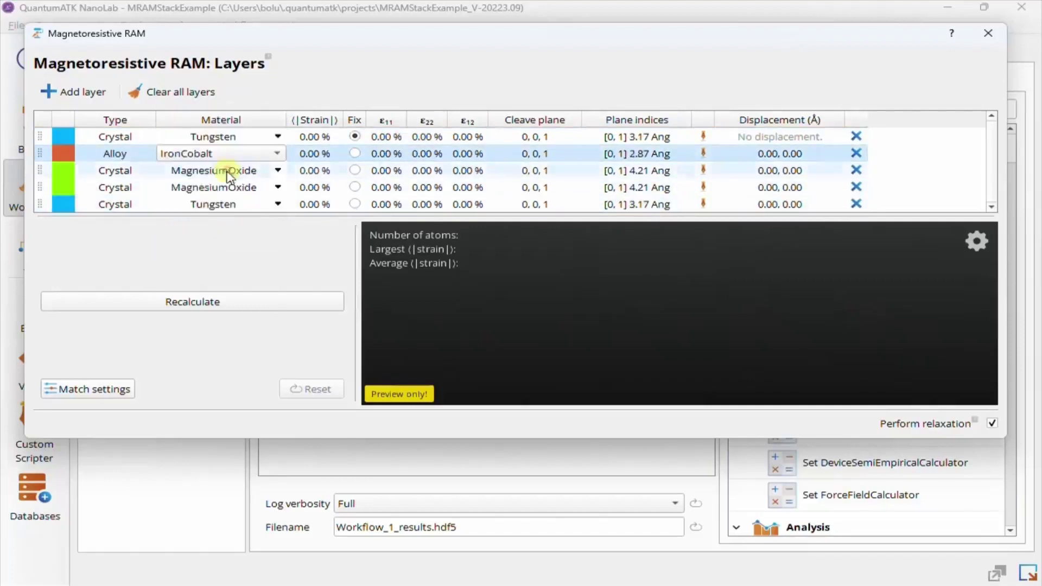
click(277, 188)
click(275, 188)
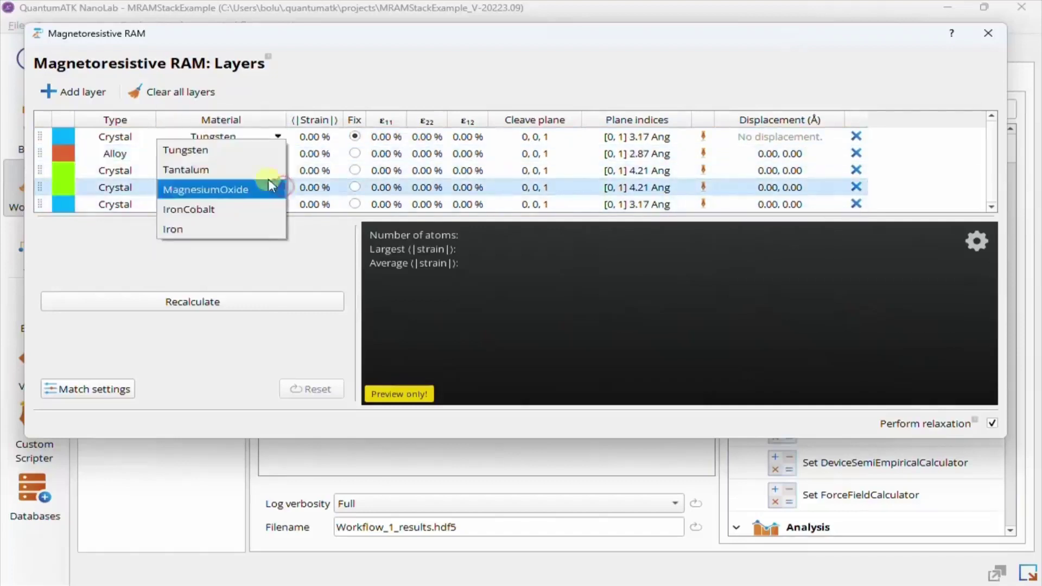
click(242, 208)
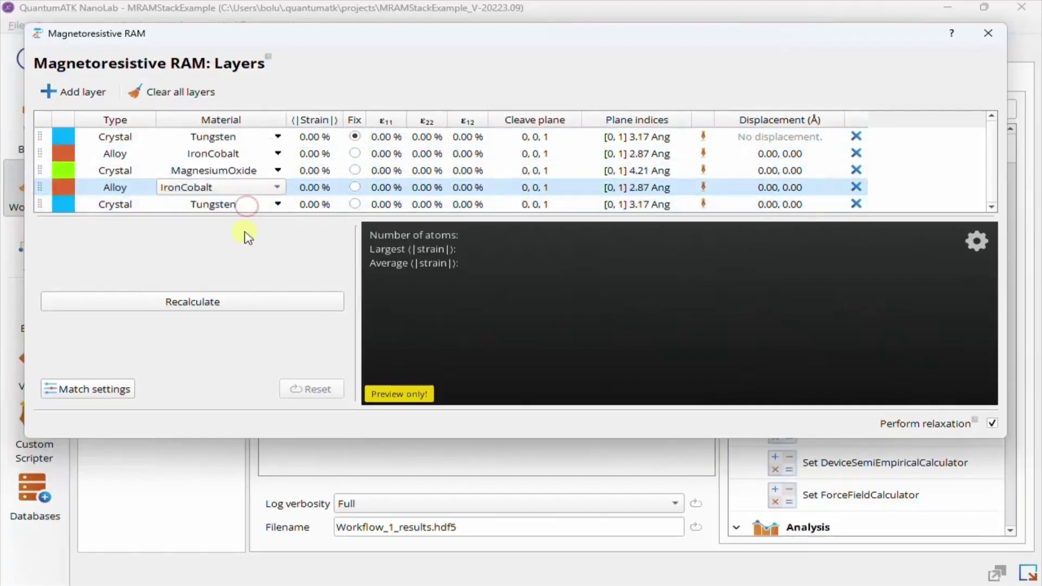
click(703, 154)
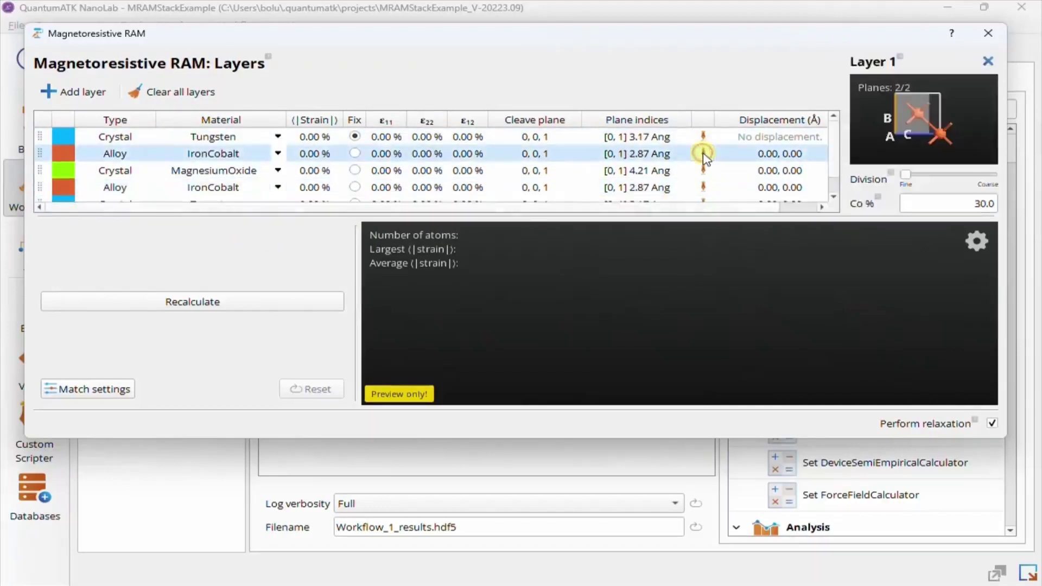
click(923, 204)
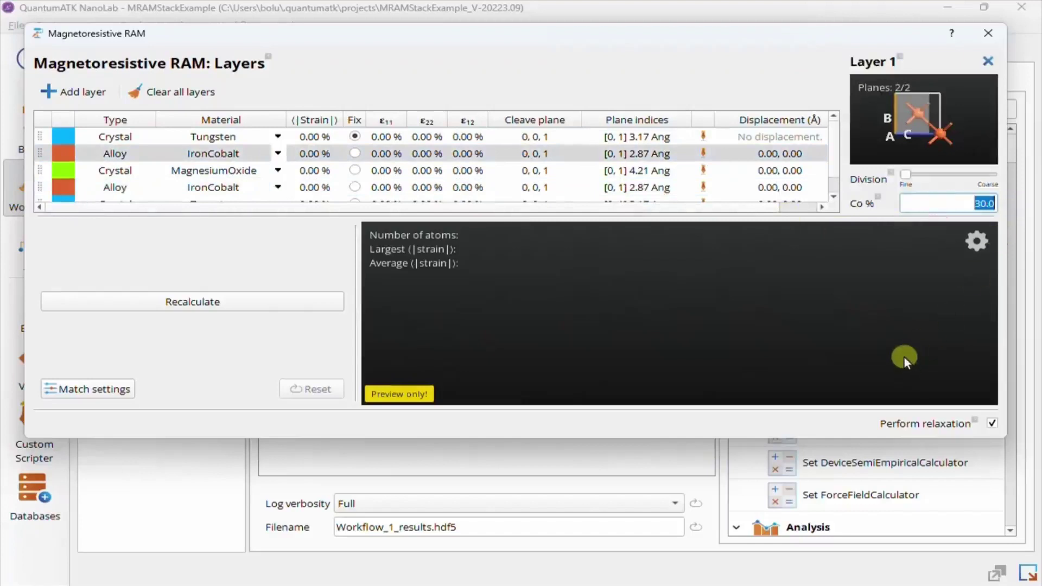
text(50)
- Close the Layer 1 panel, fix the MagnesiumOxide layer, and recalculate the stack's matches
click(987, 61)
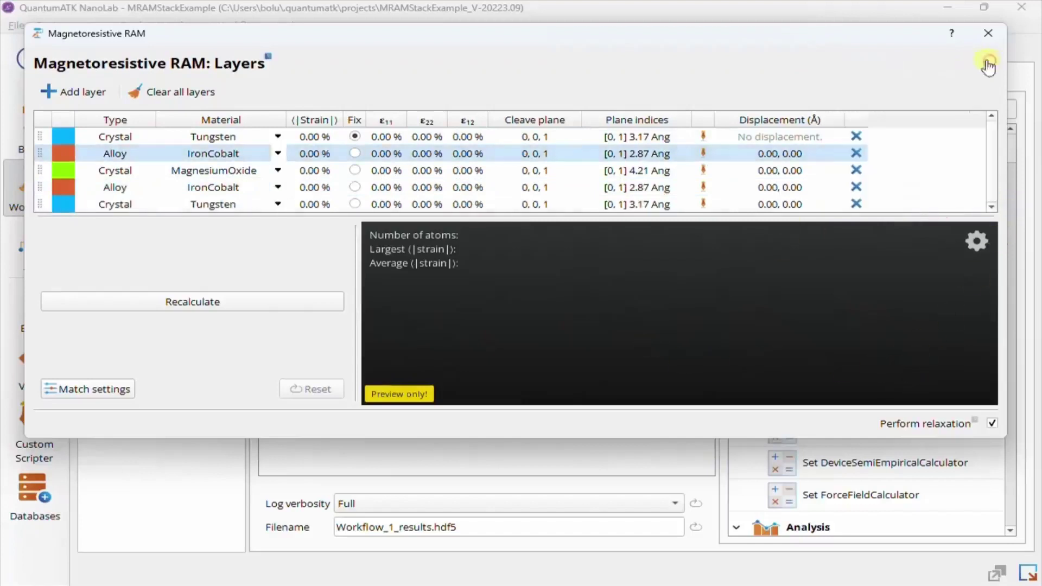
click(355, 172)
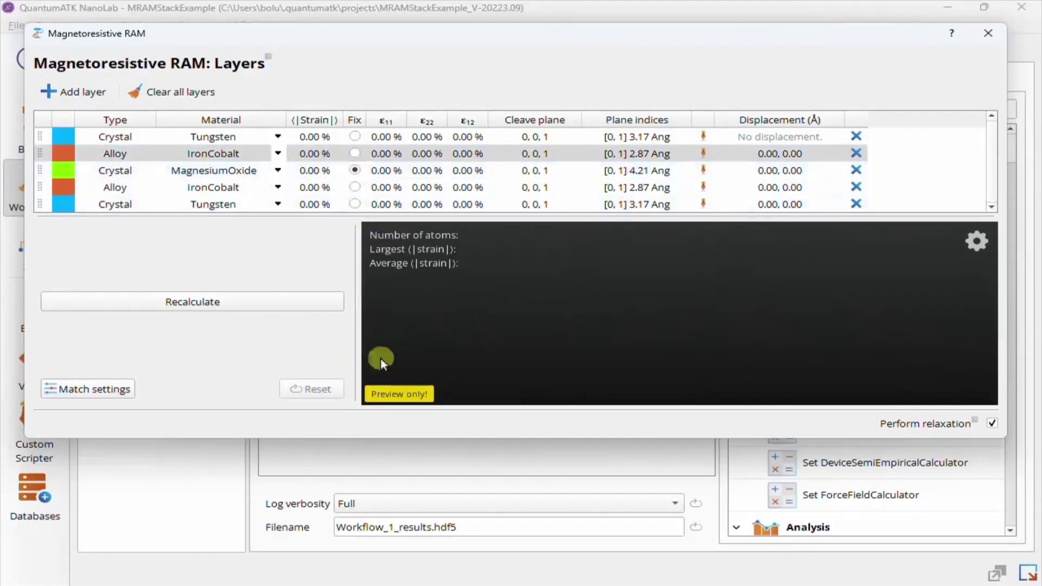
click(275, 303)
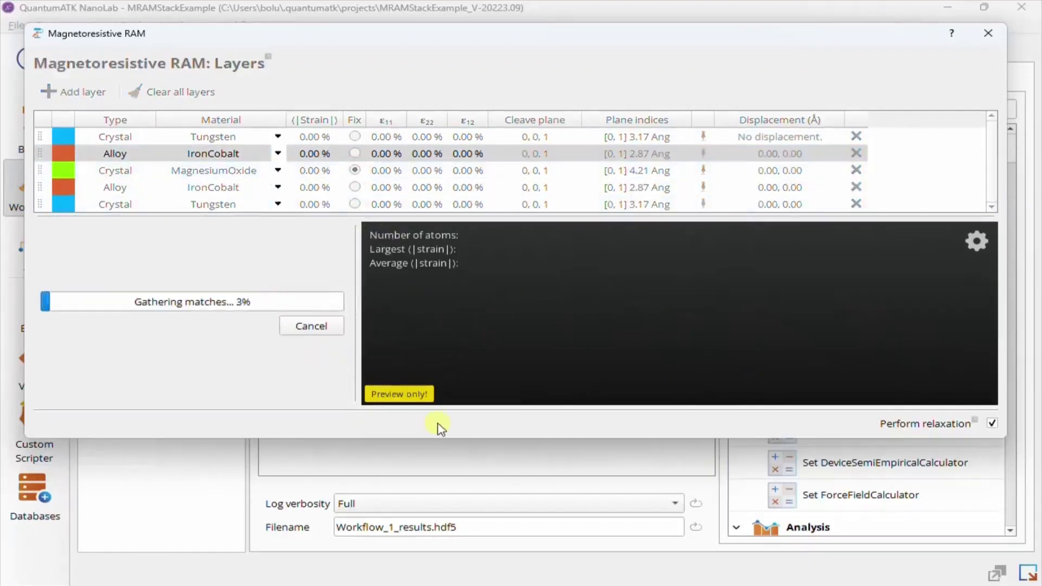